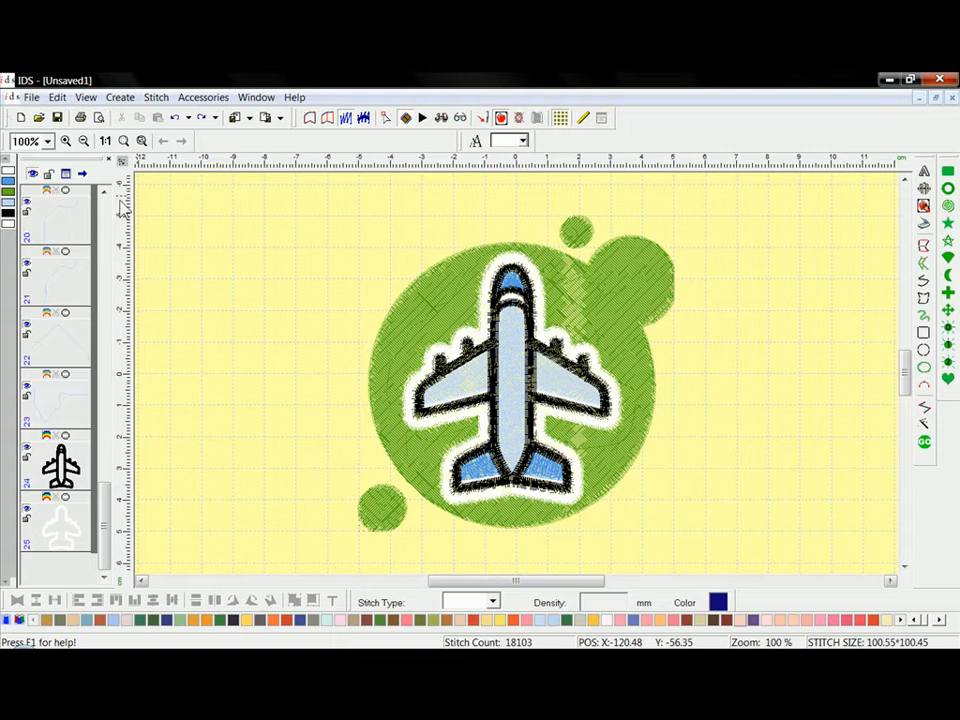
Float the Standard toolbar over the canvas and redock it in the top row after the View toolbar.
{"action": "left_click", "coordinate": [217, 259]}
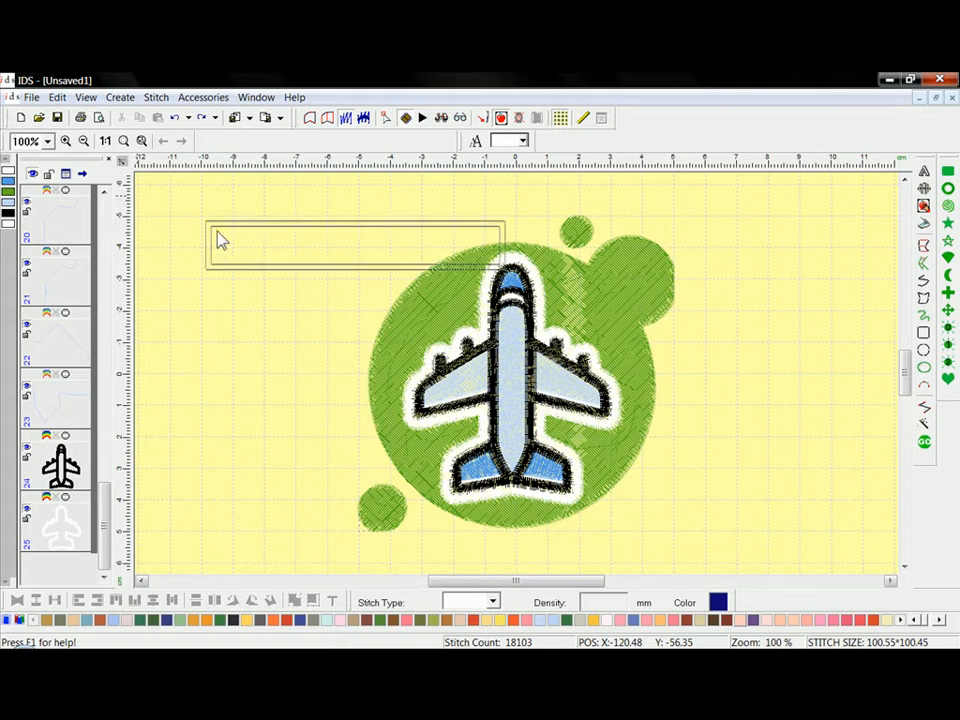
{"action": "left_click_drag", "start_coordinate": [221, 240], "coordinate": [221, 238]}
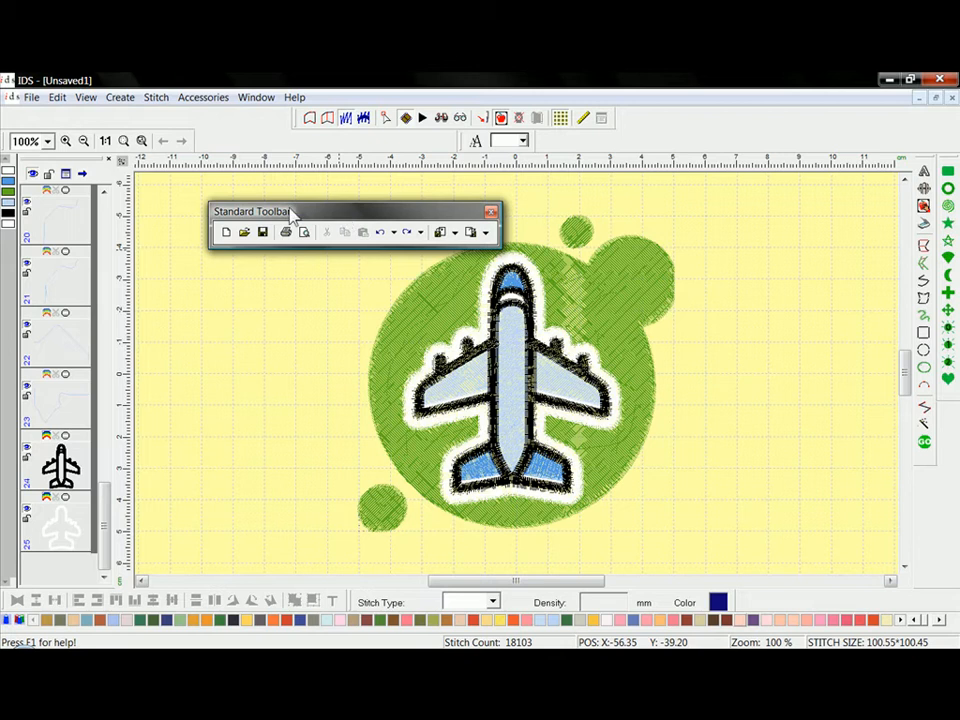
{"action": "left_click_drag", "start_coordinate": [283, 215], "coordinate": [585, 145]}
{"action": "left_click_drag", "start_coordinate": [642, 133], "coordinate": [662, 118]}
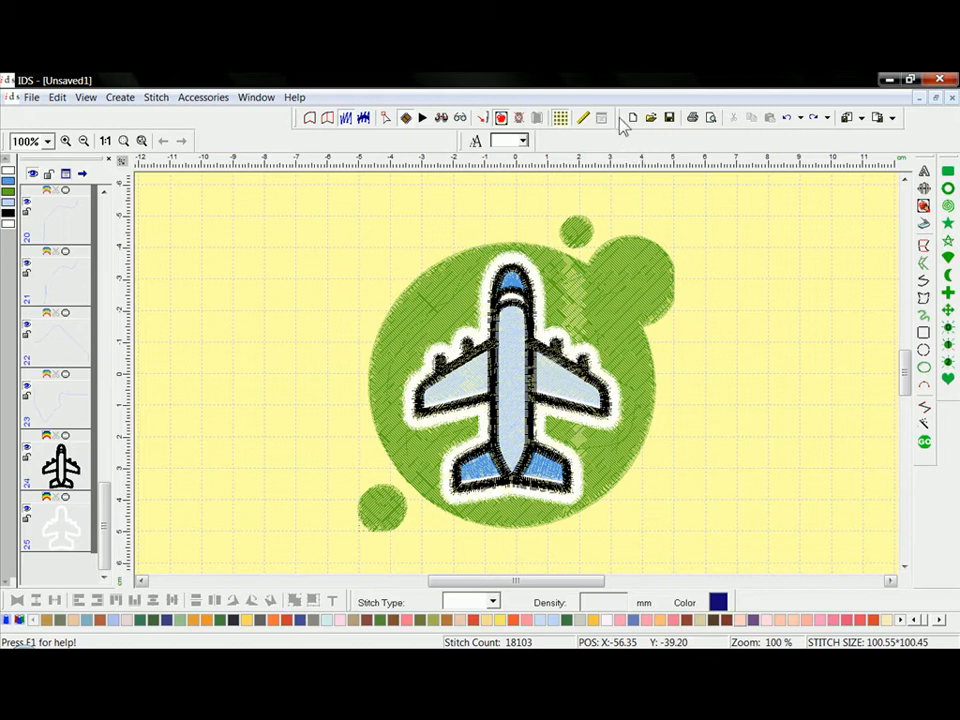
Dock the Standard toolbar vertically below the Create toolbar, and return it to the start of the top toolbar row.
{"action": "left_click_drag", "start_coordinate": [622, 117], "coordinate": [924, 170]}
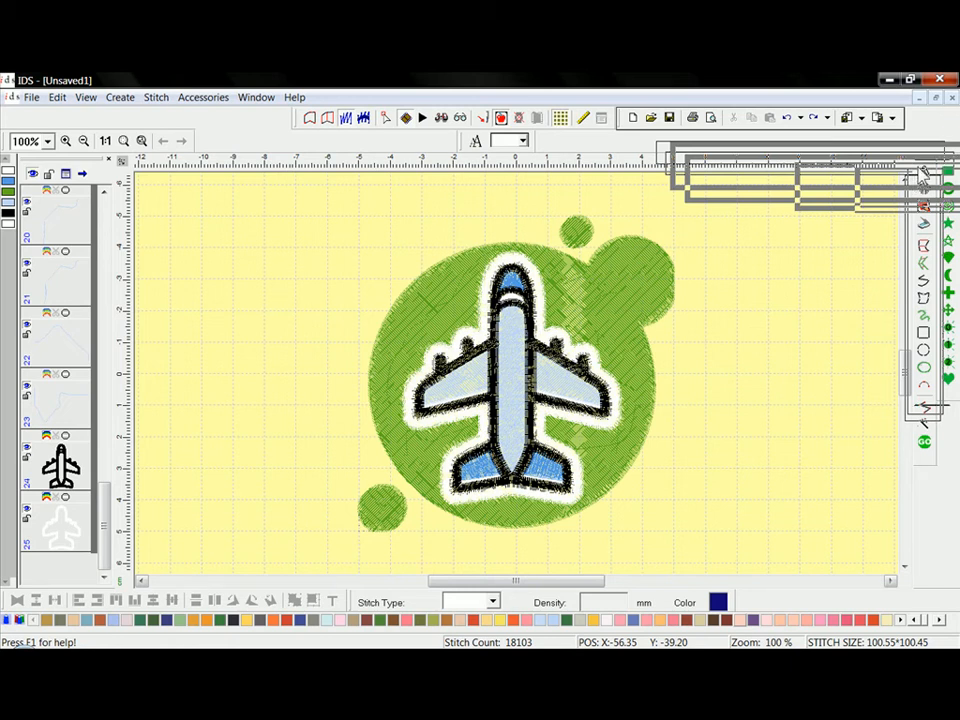
{"action": "left_click_drag", "start_coordinate": [924, 170], "coordinate": [922, 175]}
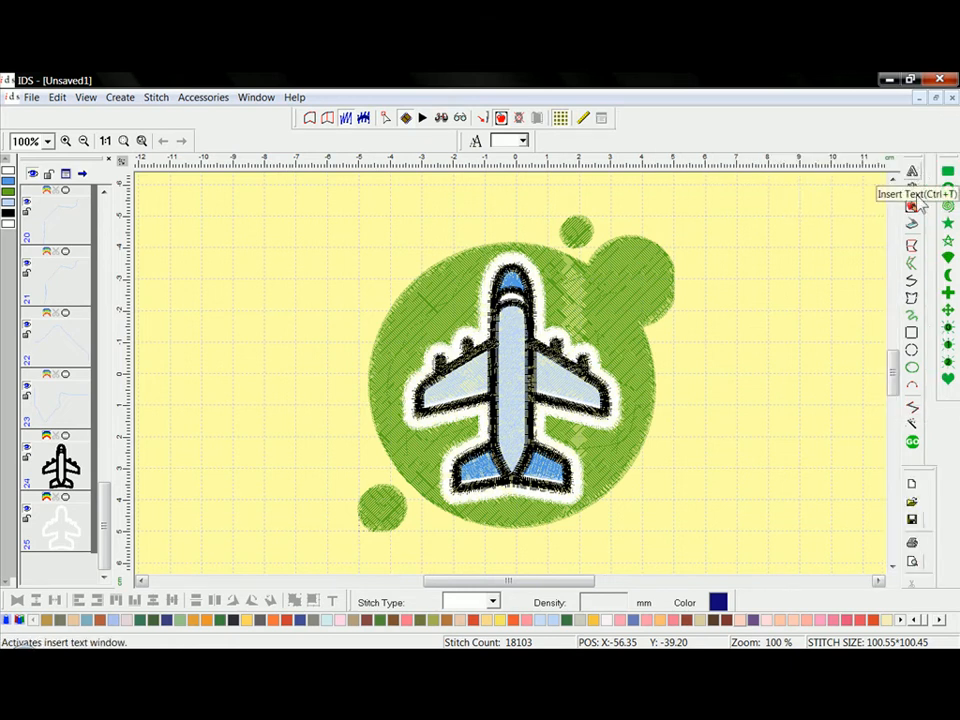
{"action": "left_click_drag", "start_coordinate": [921, 476], "coordinate": [152, 128]}
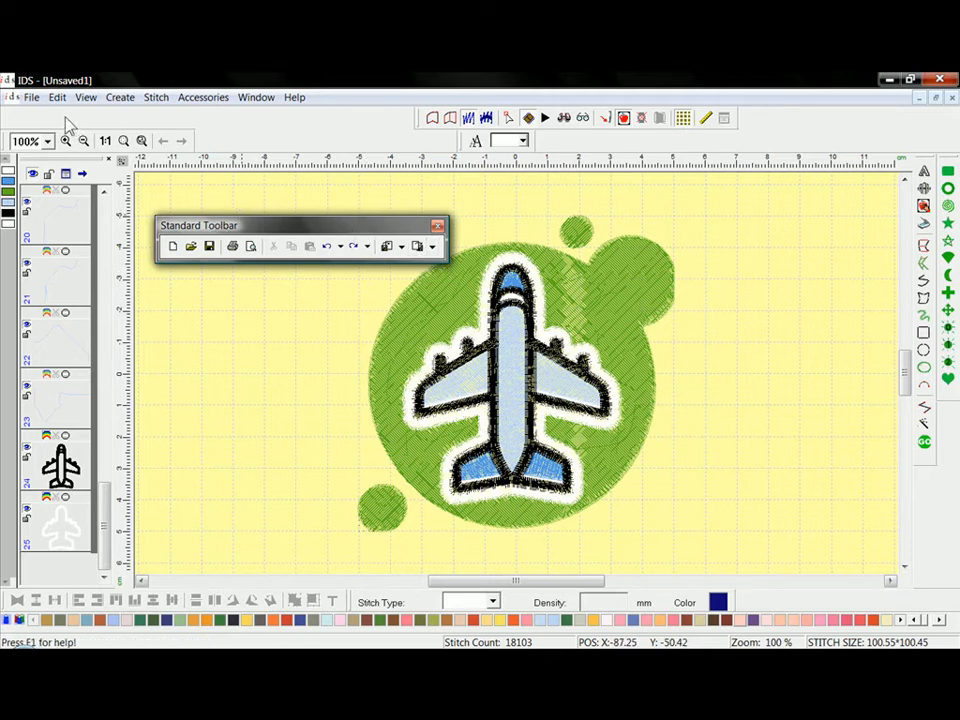
{"action": "left_click_drag", "start_coordinate": [65, 117], "coordinate": [65, 117]}
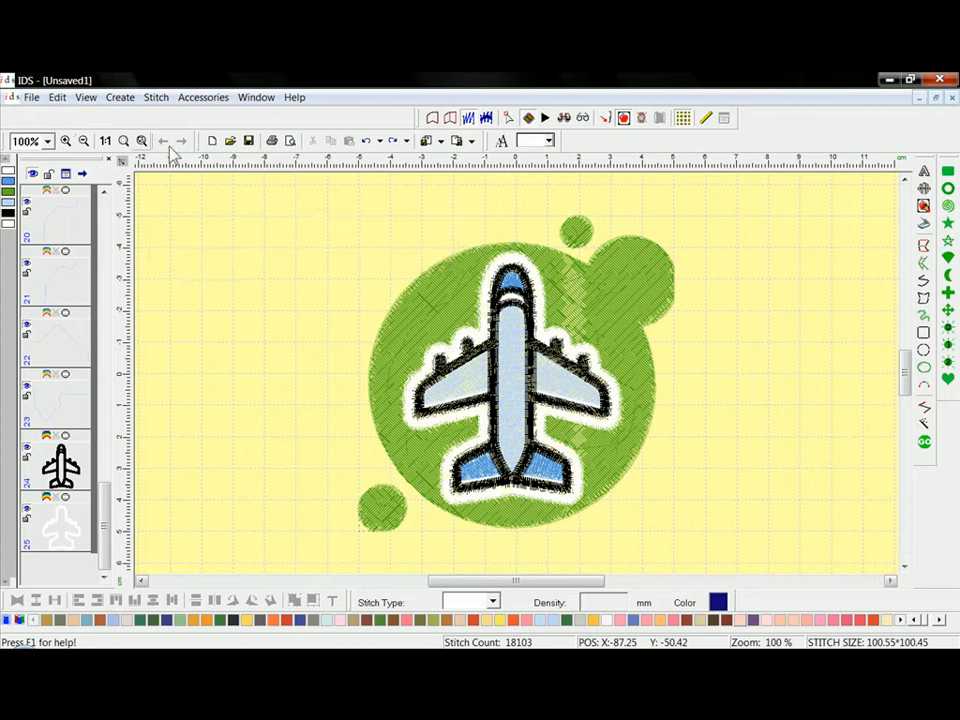
{"action": "left_click_drag", "start_coordinate": [190, 139], "coordinate": [115, 110]}
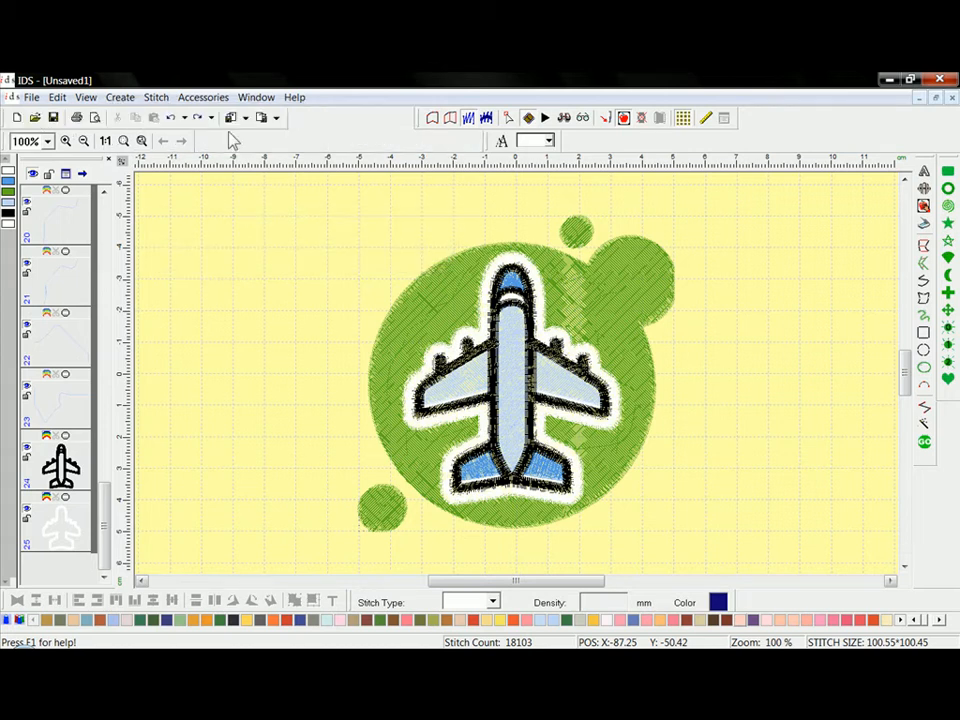
Float the View toolbar, hide and restore the stitch sequence with it, and redock it beside the Standard toolbar.
{"action": "left_click_drag", "start_coordinate": [420, 119], "coordinate": [284, 253]}
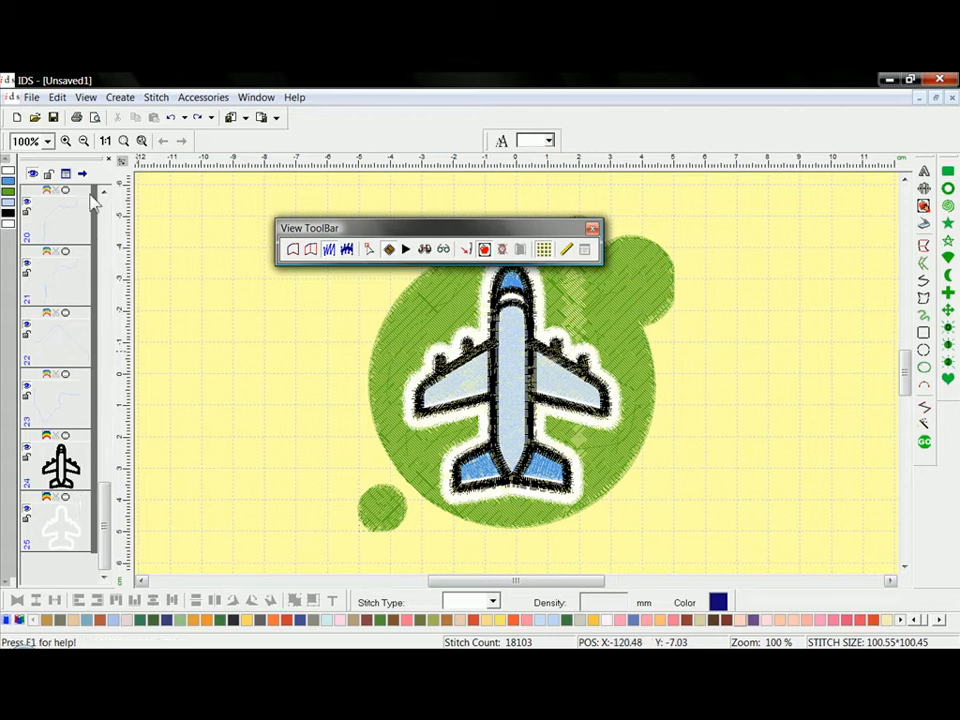
{"action": "left_click_drag", "start_coordinate": [110, 530], "coordinate": [122, 225]}
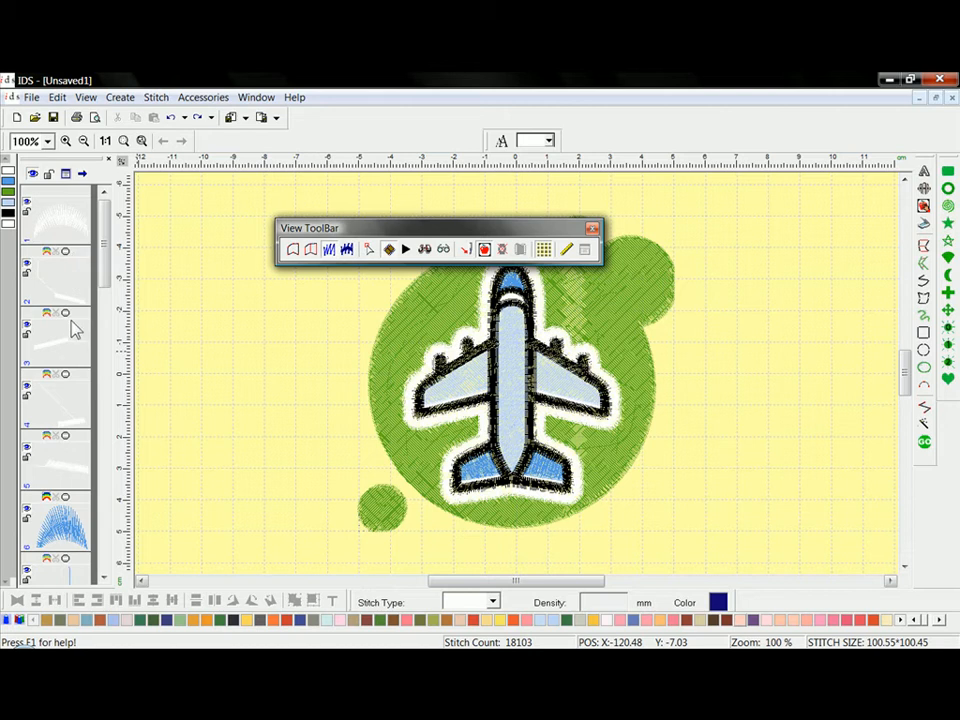
{"action": "left_click", "coordinate": [390, 252]}
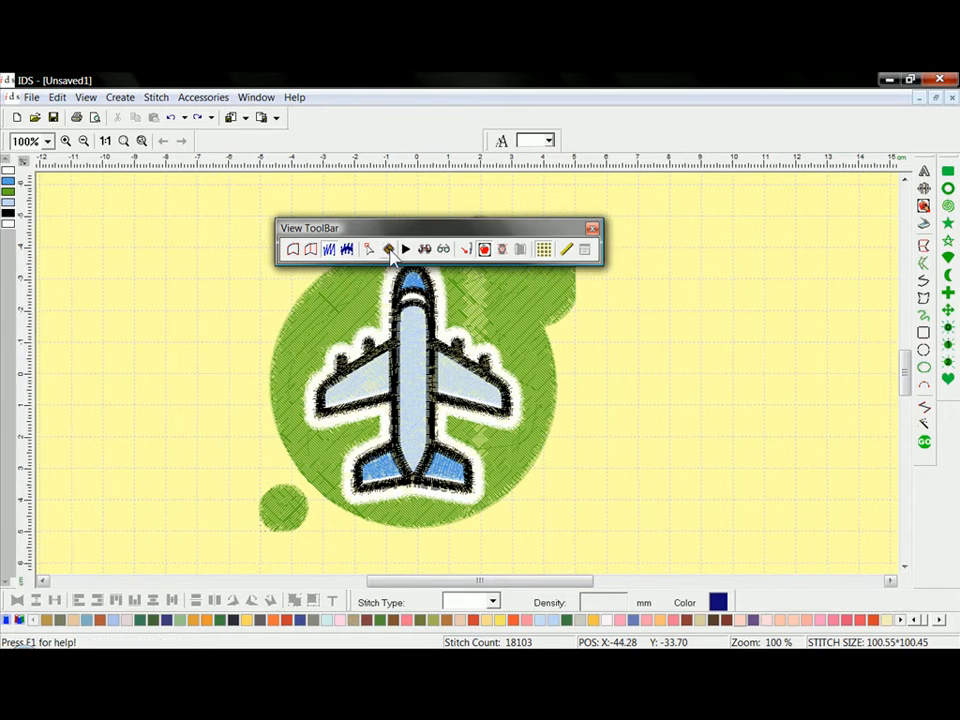
{"action": "left_click", "coordinate": [390, 252]}
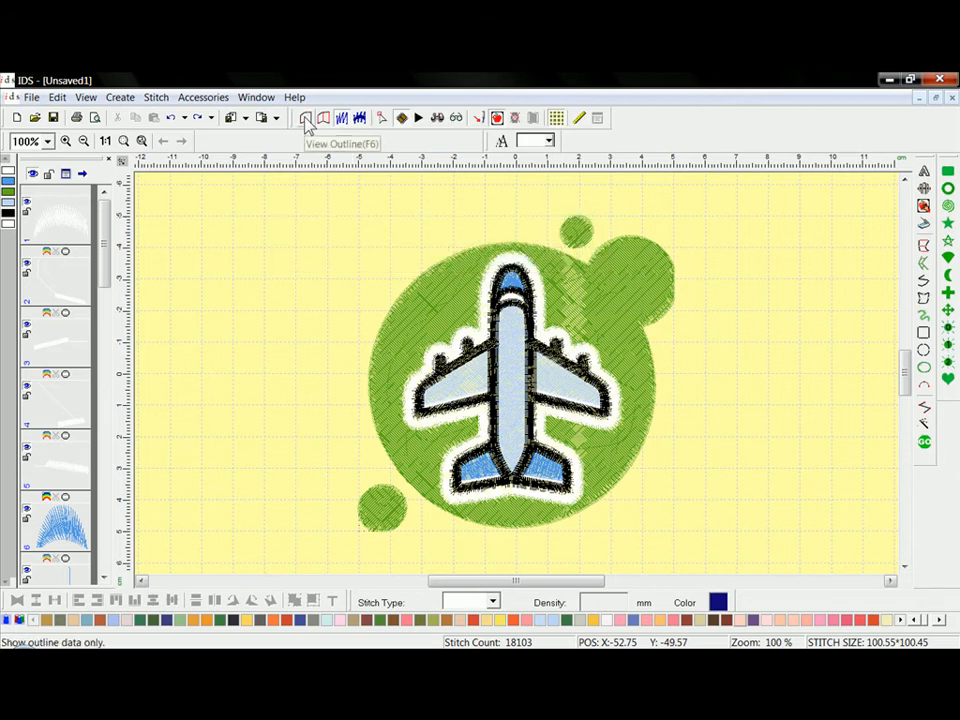
Move the Zoom toolbar from the second row into the top row, directly after the View toolbar.
{"action": "left_click_drag", "start_coordinate": [8, 146], "coordinate": [226, 258]}
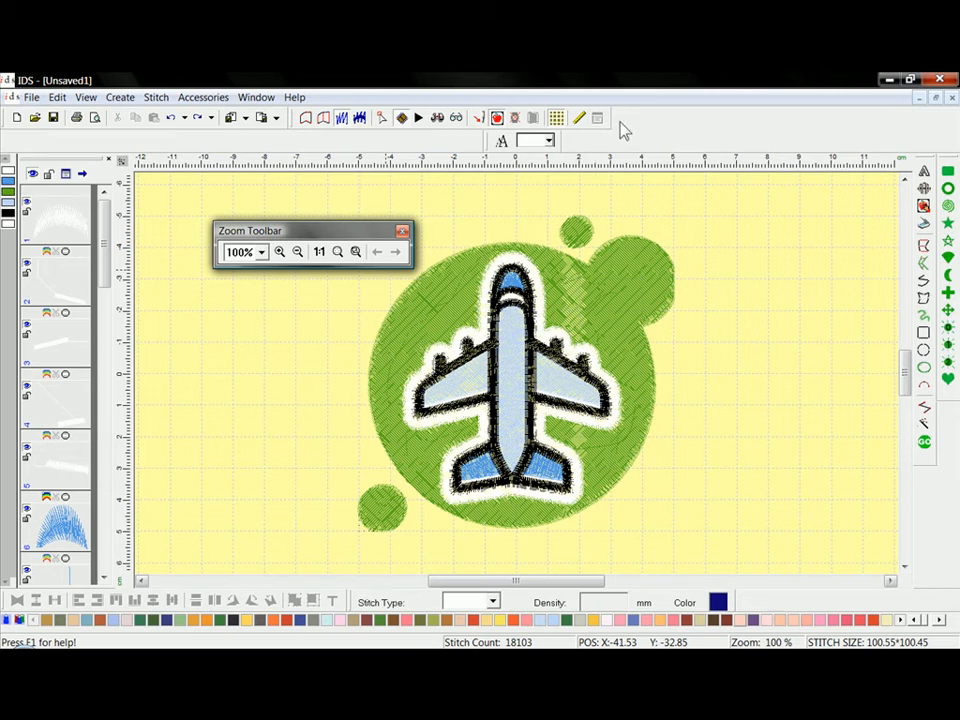
{"action": "left_click_drag", "start_coordinate": [620, 128], "coordinate": [617, 126]}
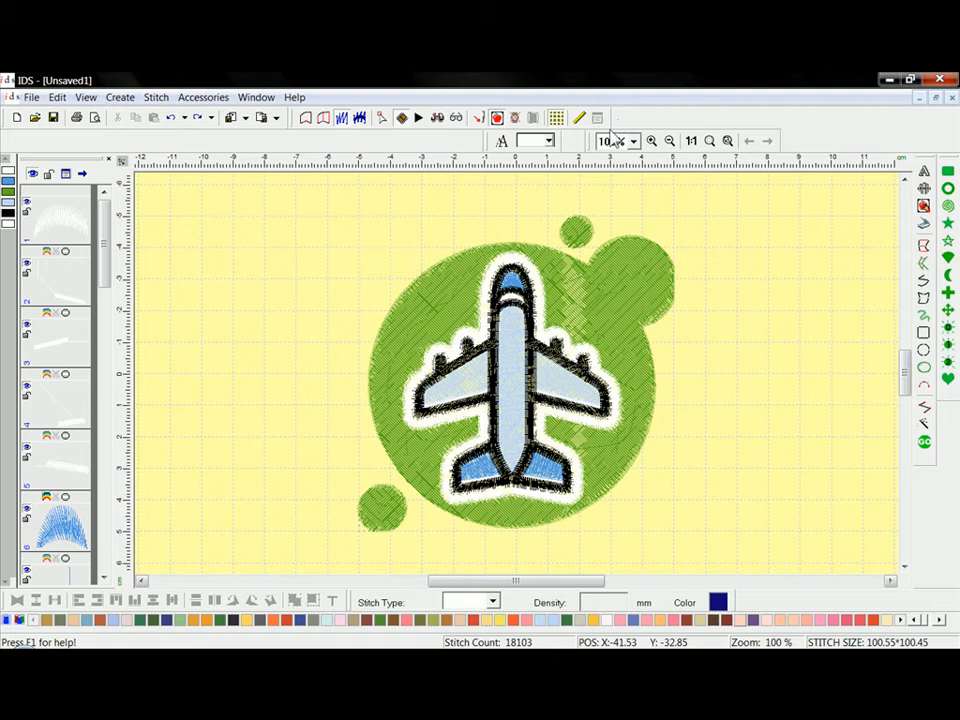
{"action": "left_click_drag", "start_coordinate": [620, 119], "coordinate": [617, 120]}
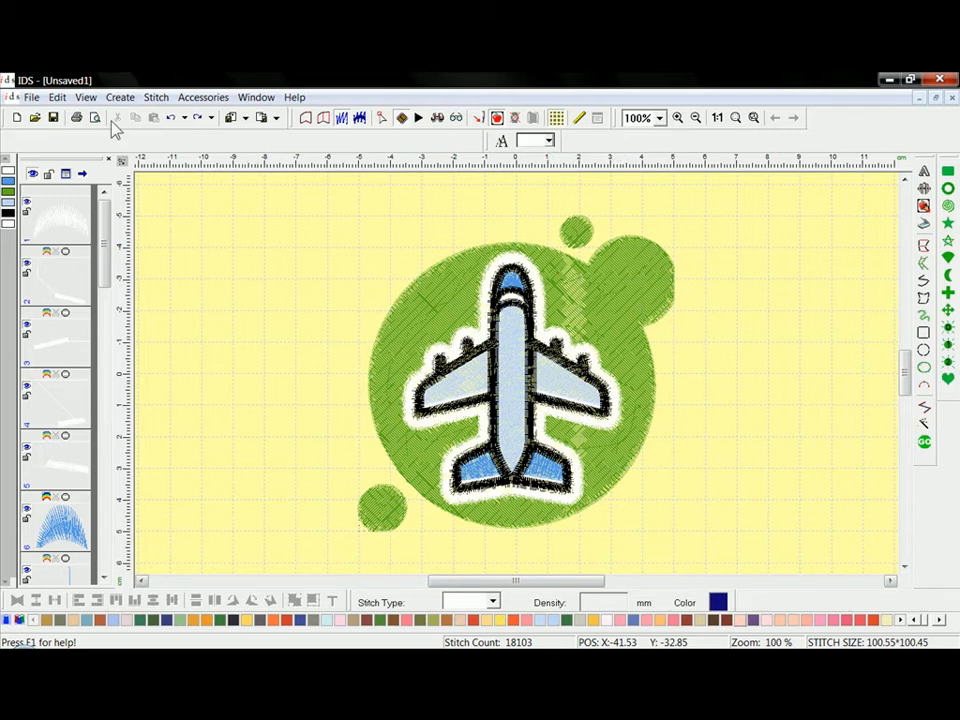
Show the Help Bar and the Building Block Bar.
{"action": "left_click", "coordinate": [87, 98]}
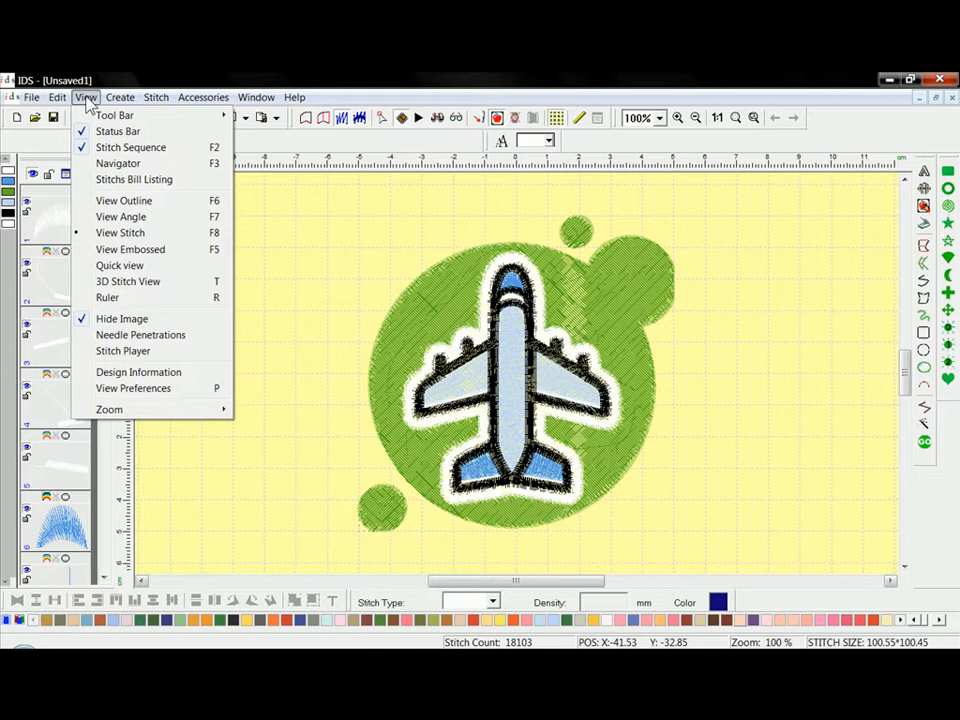
{"action": "mouse_move", "coordinate": [108, 122]}
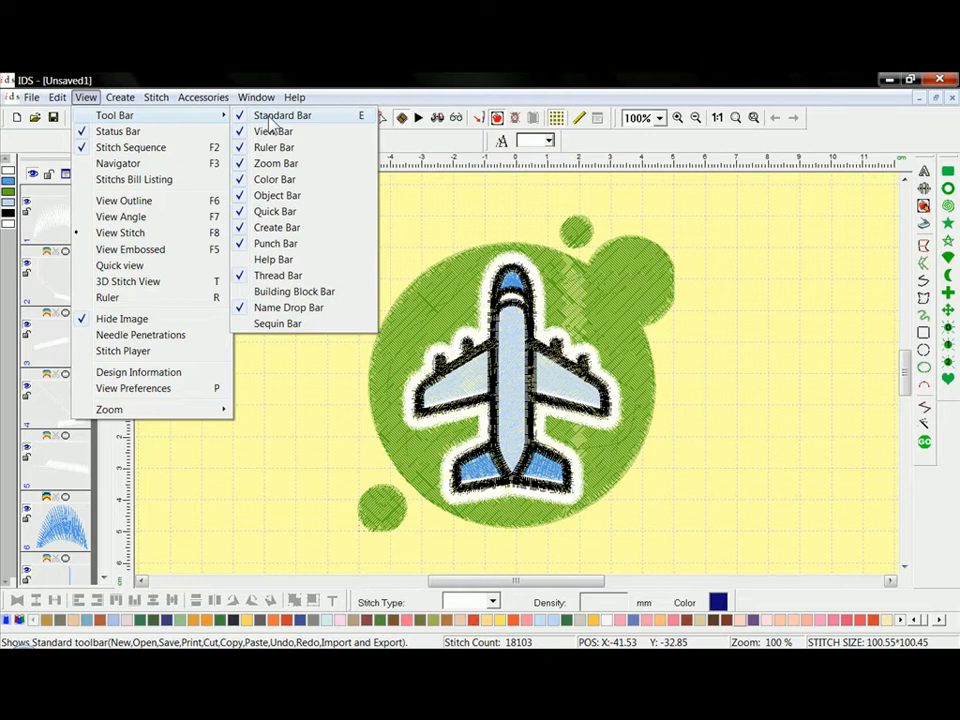
{"action": "left_click", "coordinate": [292, 259]}
{"action": "left_click", "coordinate": [88, 100]}
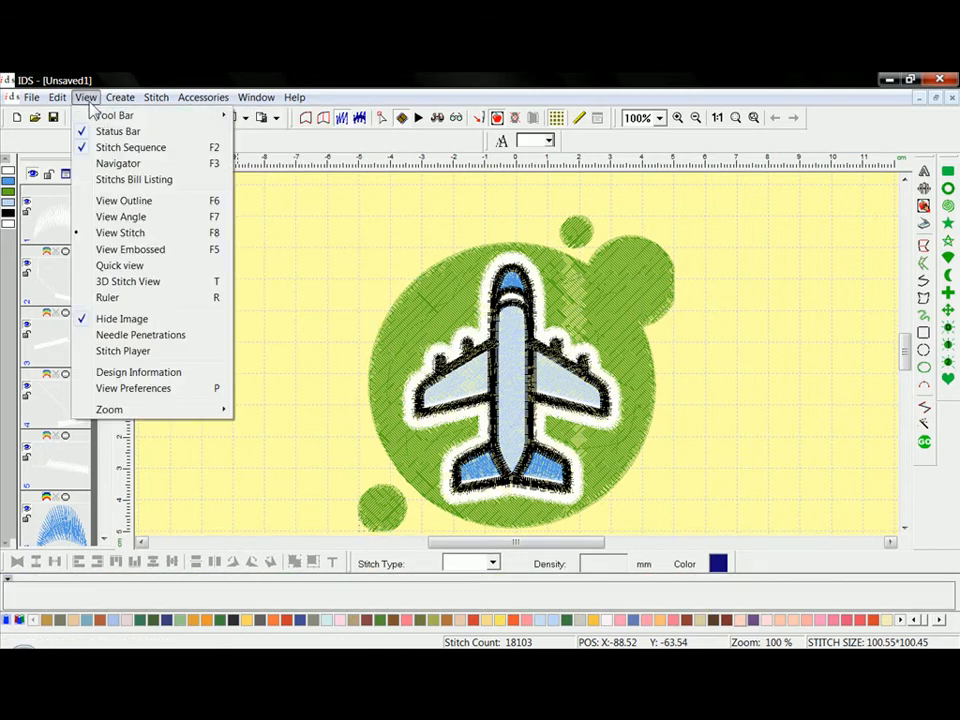
{"action": "mouse_move", "coordinate": [110, 115]}
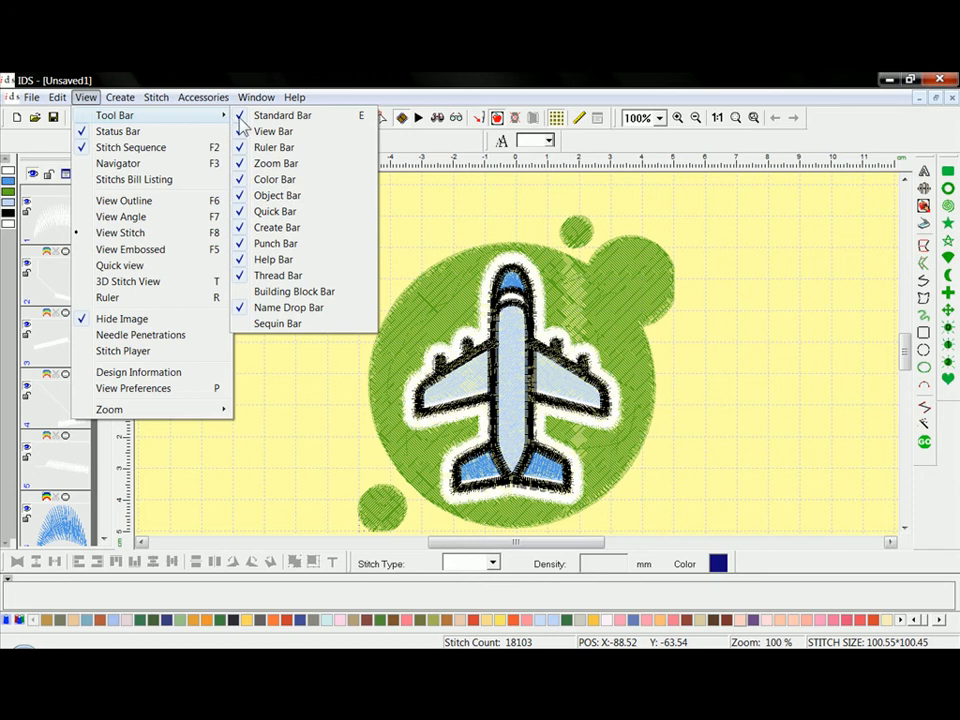
{"action": "left_click", "coordinate": [272, 293]}
Show the Sequin Bar and dock it in the top row after the Zoom toolbar.
{"action": "left_click", "coordinate": [92, 98]}
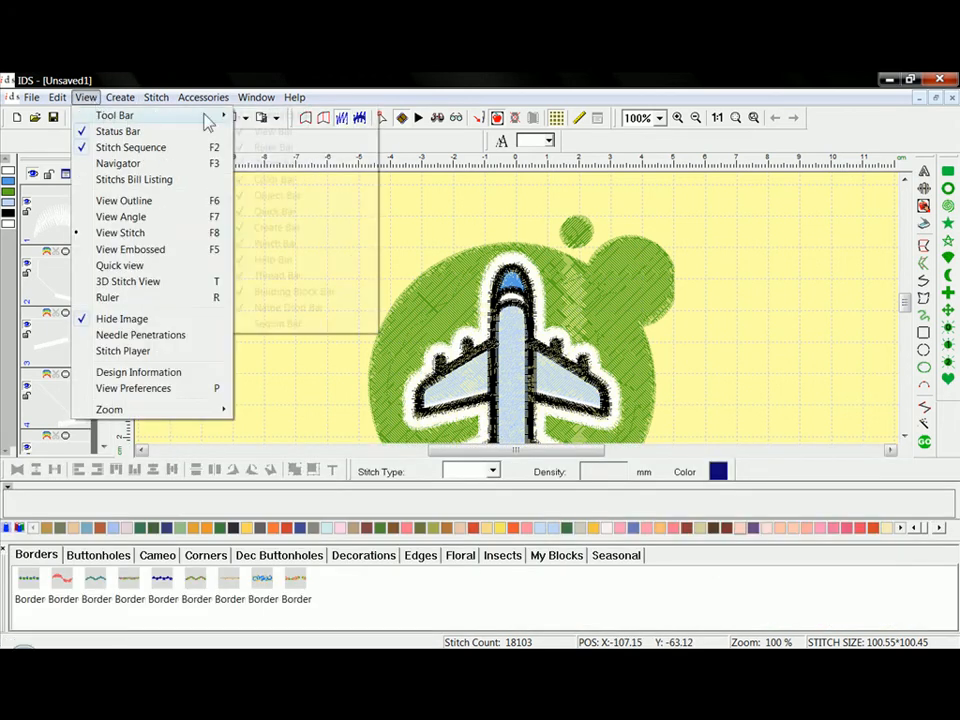
{"action": "mouse_move", "coordinate": [145, 117]}
{"action": "left_click", "coordinate": [256, 325]}
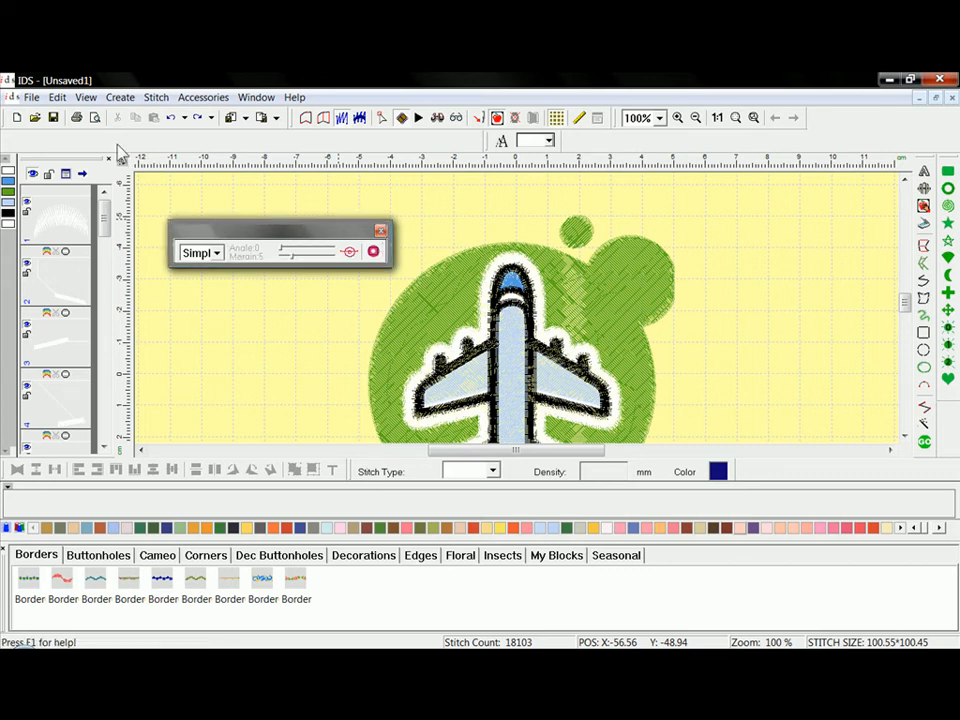
{"action": "left_click_drag", "start_coordinate": [87, 142], "coordinate": [3, 140]}
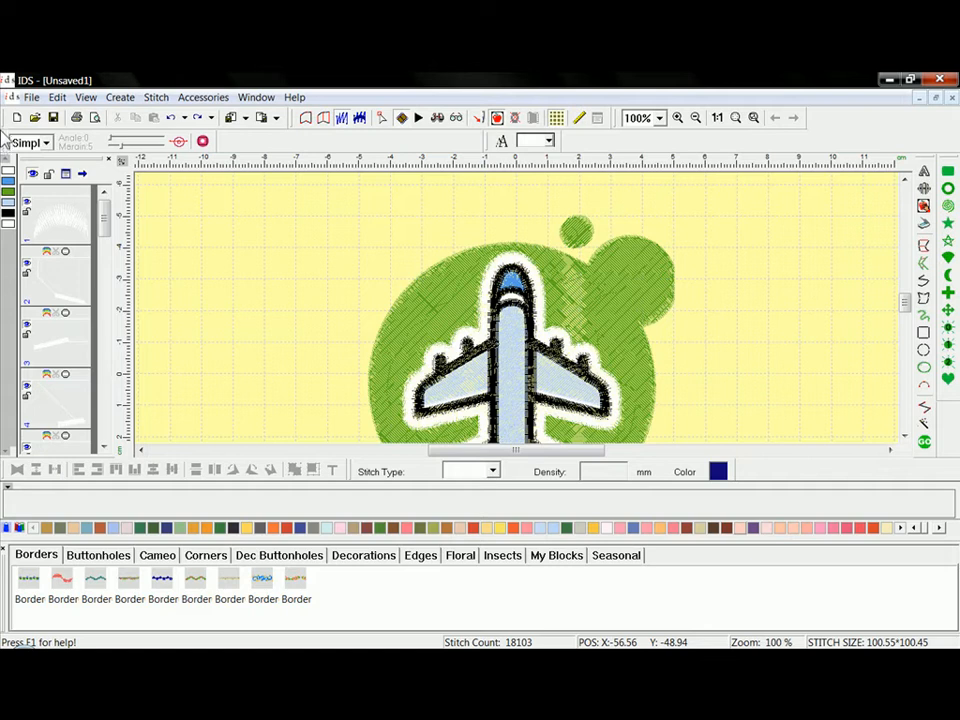
{"action": "left_click_drag", "start_coordinate": [8, 144], "coordinate": [812, 120]}
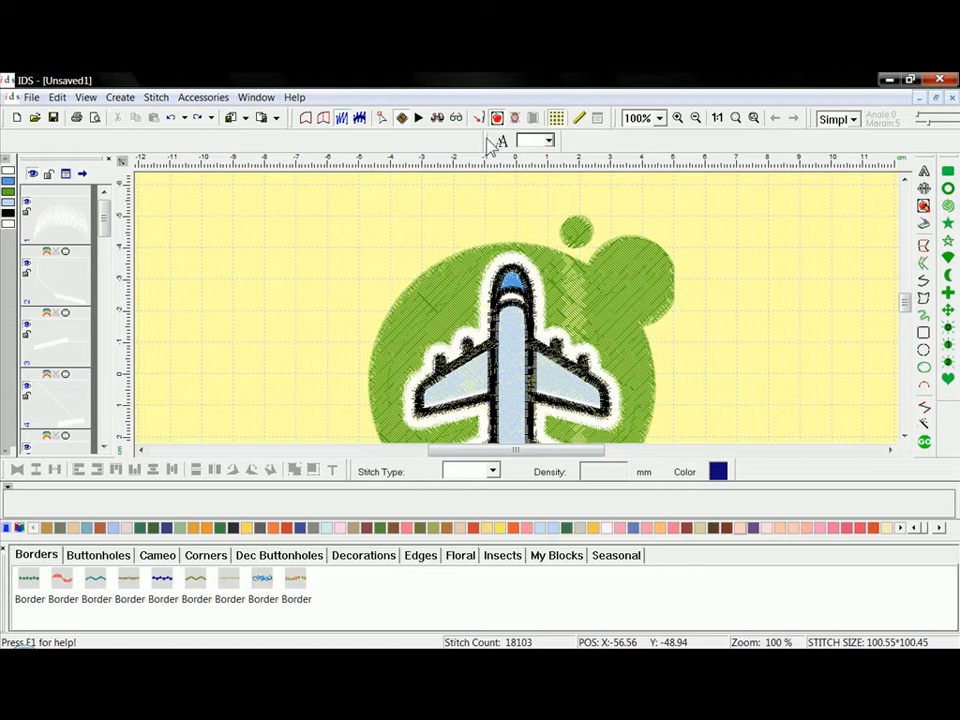
Move the Name Drop toolbar out of the second row and dock it after the Quick toolbar's color setting.
{"action": "left_click_drag", "start_coordinate": [455, 219], "coordinate": [455, 221]}
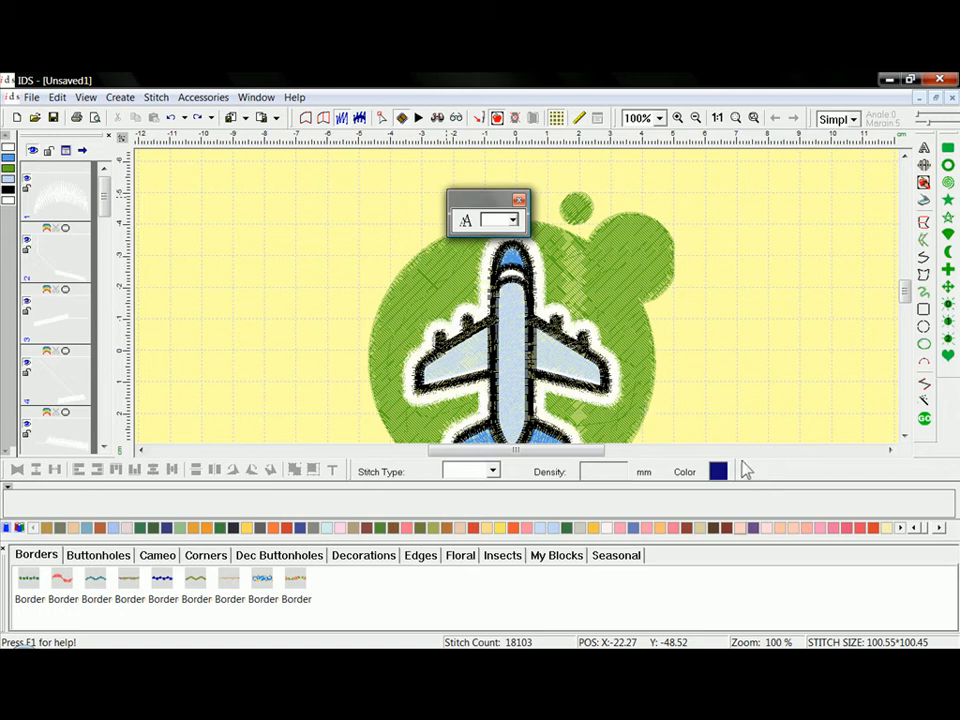
{"action": "left_click_drag", "start_coordinate": [743, 463], "coordinate": [745, 464]}
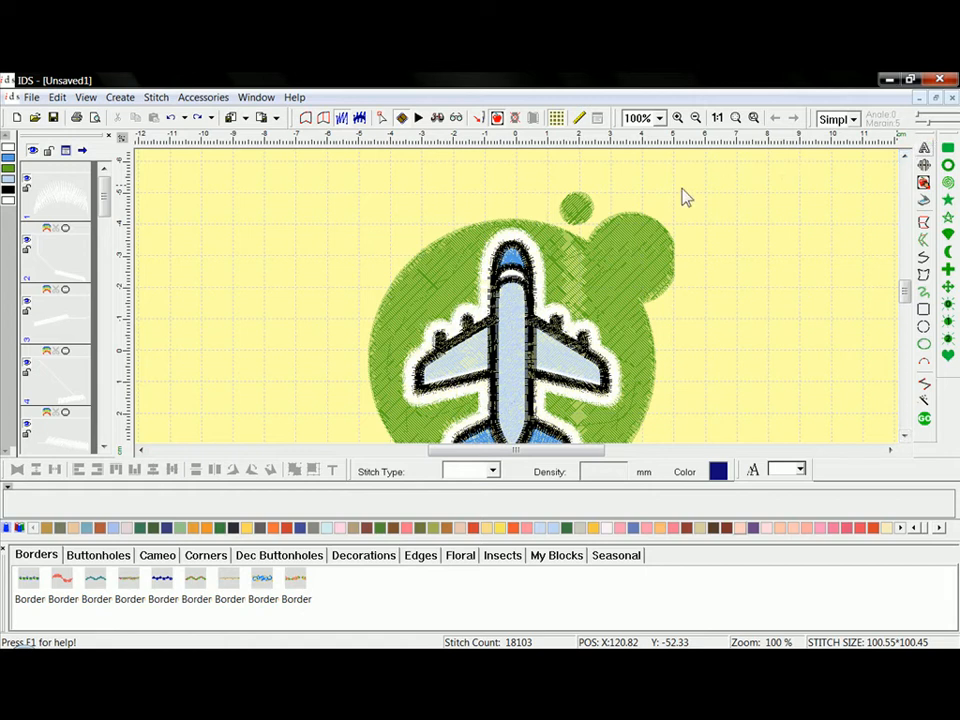
Float the Create and Punch toolbars over the canvas in turn and redock them side by side.
{"action": "left_click_drag", "start_coordinate": [682, 188], "coordinate": [681, 189]}
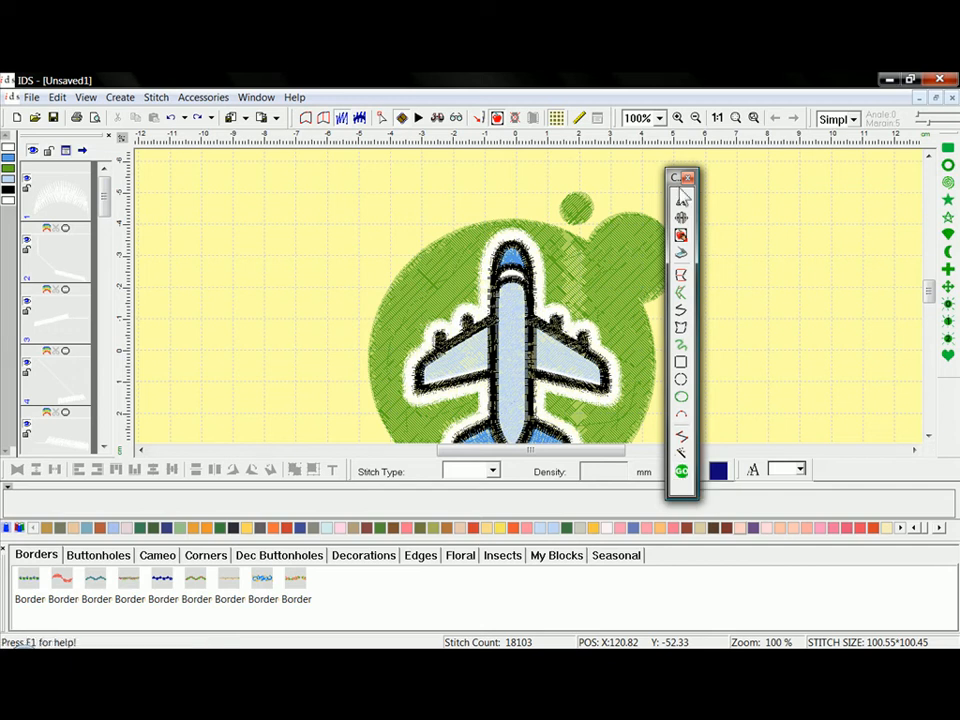
{"action": "left_click_drag", "start_coordinate": [797, 168], "coordinate": [805, 225]}
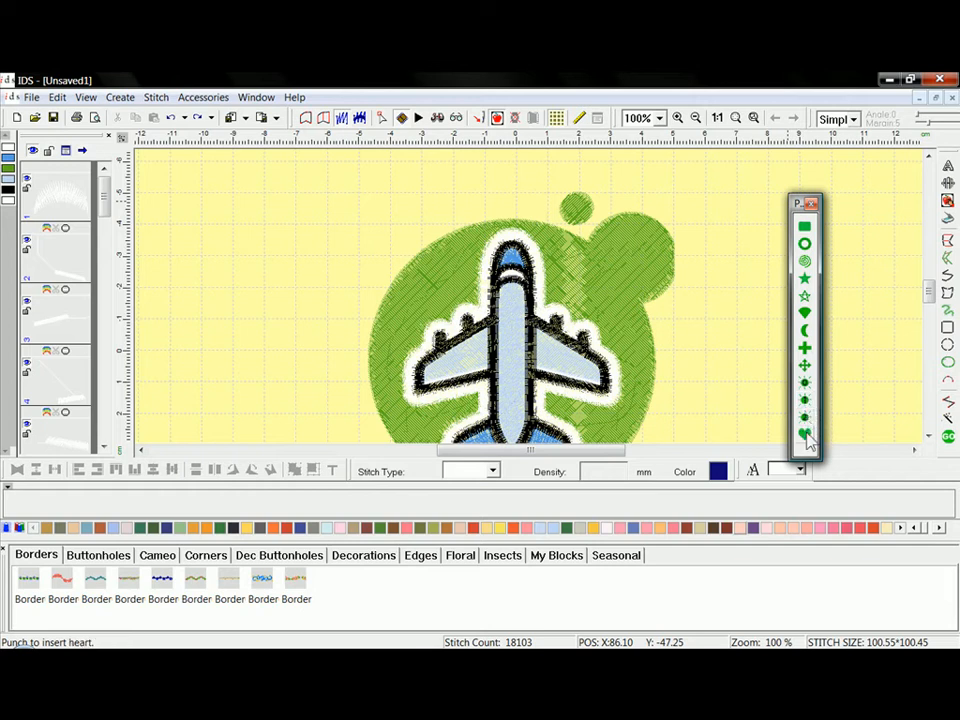
{"action": "left_click_drag", "start_coordinate": [797, 205], "coordinate": [952, 165]}
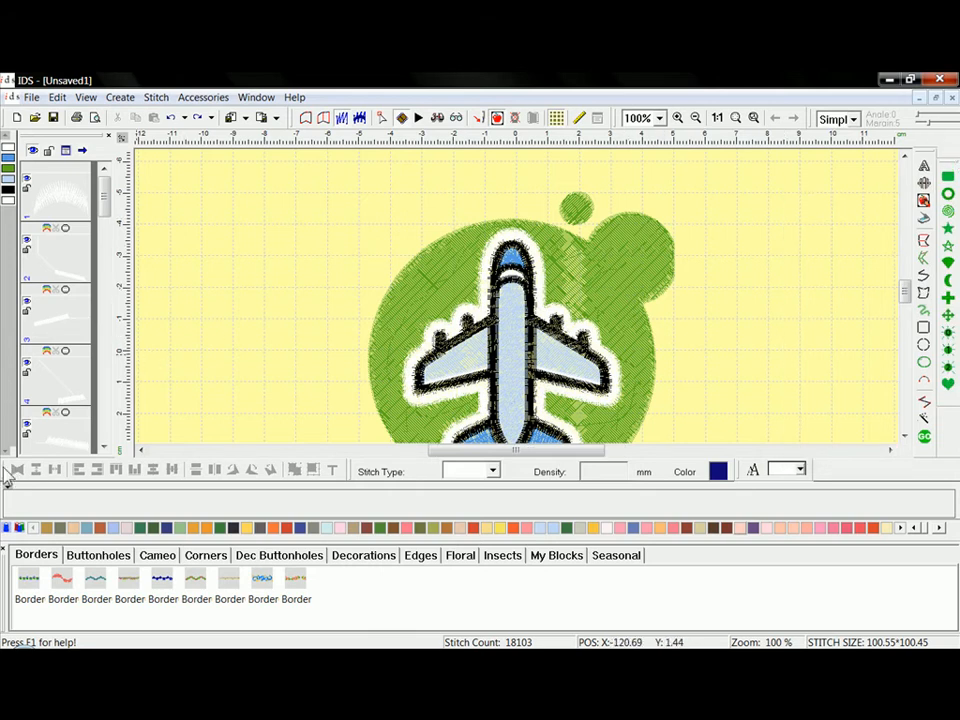
Float the Object and Quick toolbars over the canvas and dock both back in their row before the Name Drop toolbar.
{"action": "left_click_drag", "start_coordinate": [185, 389], "coordinate": [186, 386]}
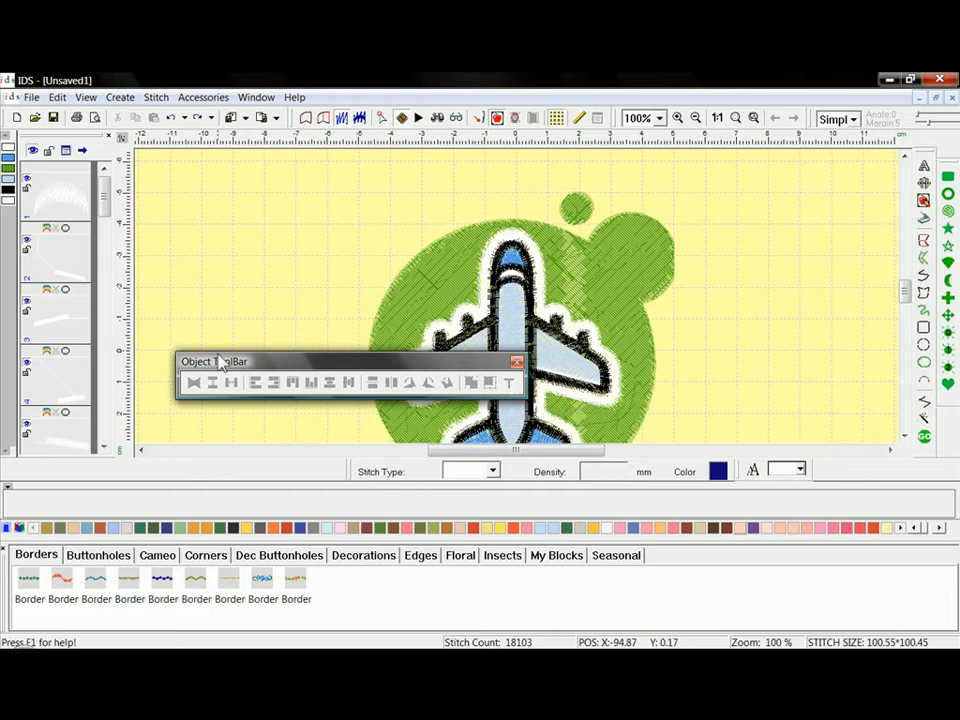
{"action": "left_click_drag", "start_coordinate": [65, 467], "coordinate": [65, 467]}
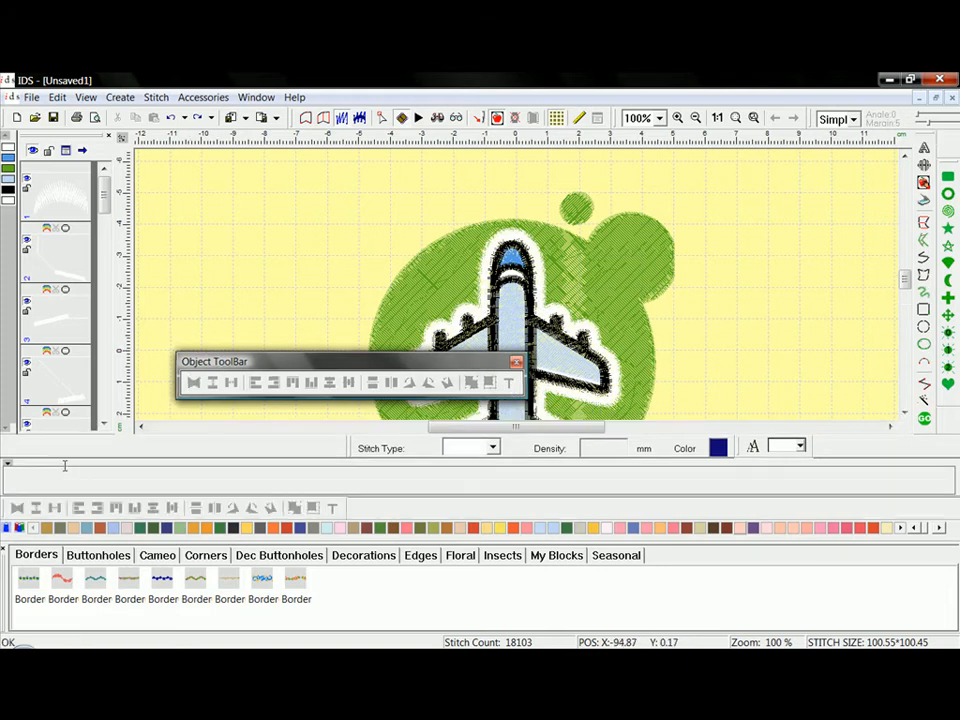
{"action": "left_click_drag", "start_coordinate": [348, 450], "coordinate": [345, 368]}
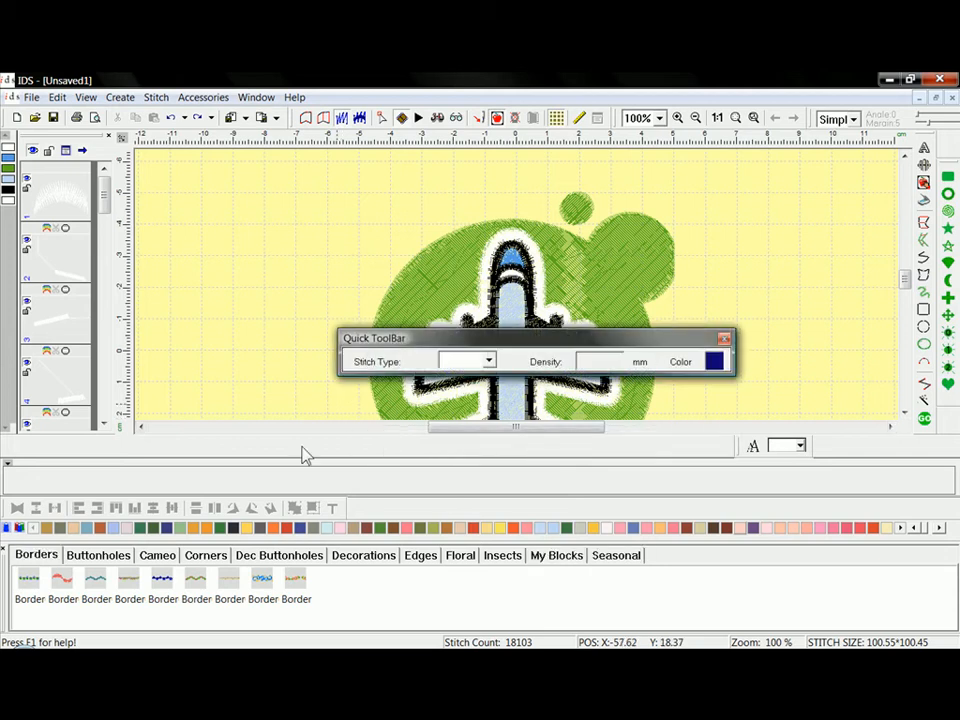
{"action": "left_click_drag", "start_coordinate": [5, 508], "coordinate": [6, 444]}
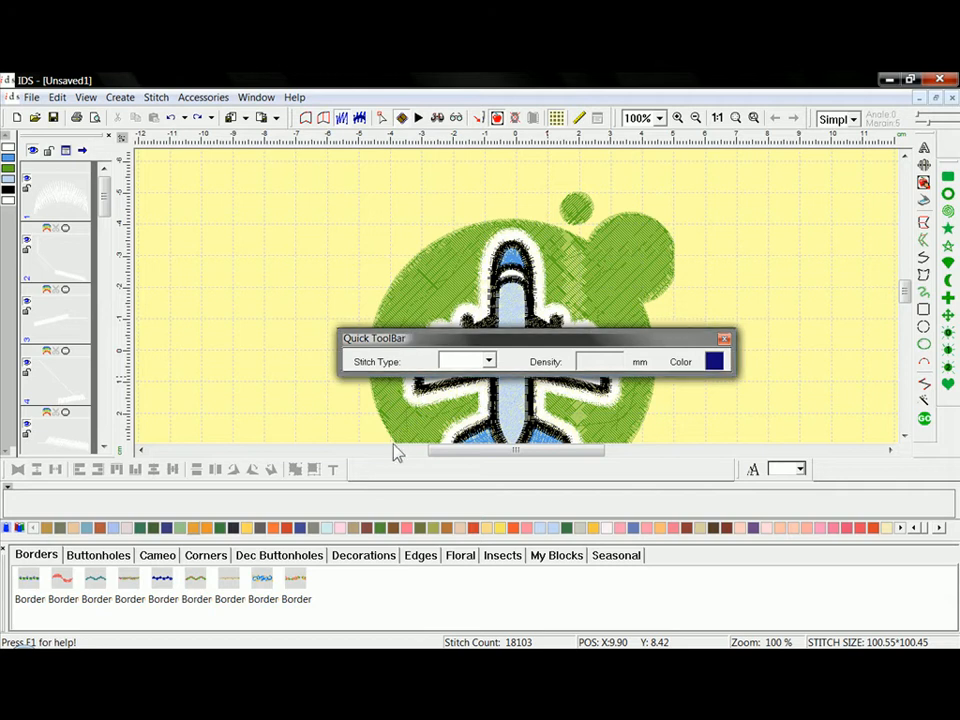
{"action": "left_click_drag", "start_coordinate": [390, 470], "coordinate": [386, 469]}
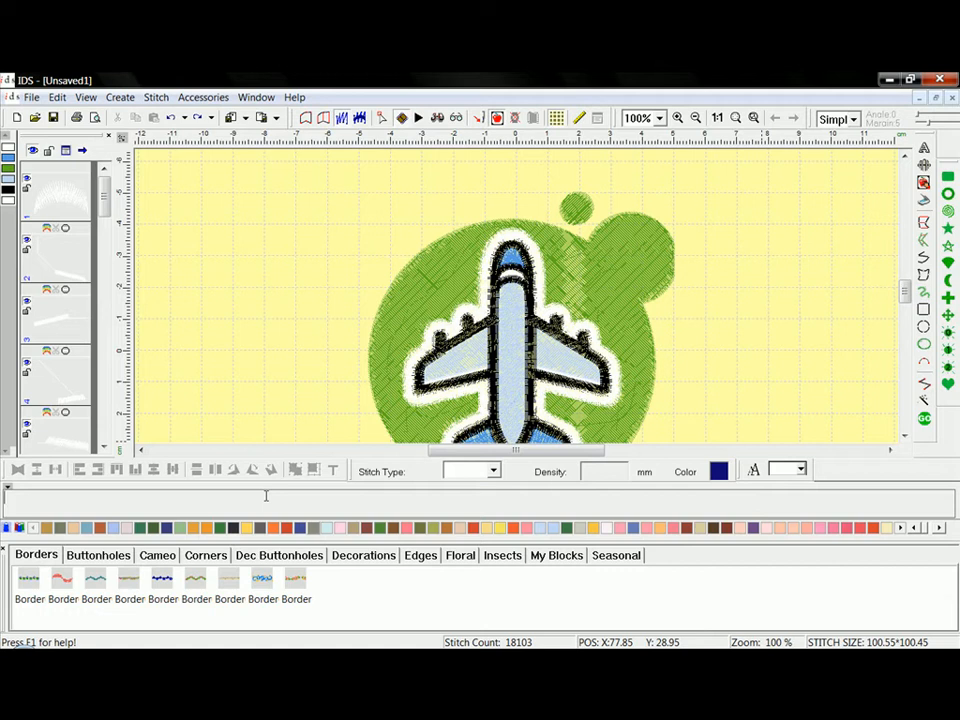
Collapse the Help Bar strip above the thread colors and expand it again.
{"action": "left_click", "coordinate": [7, 487]}
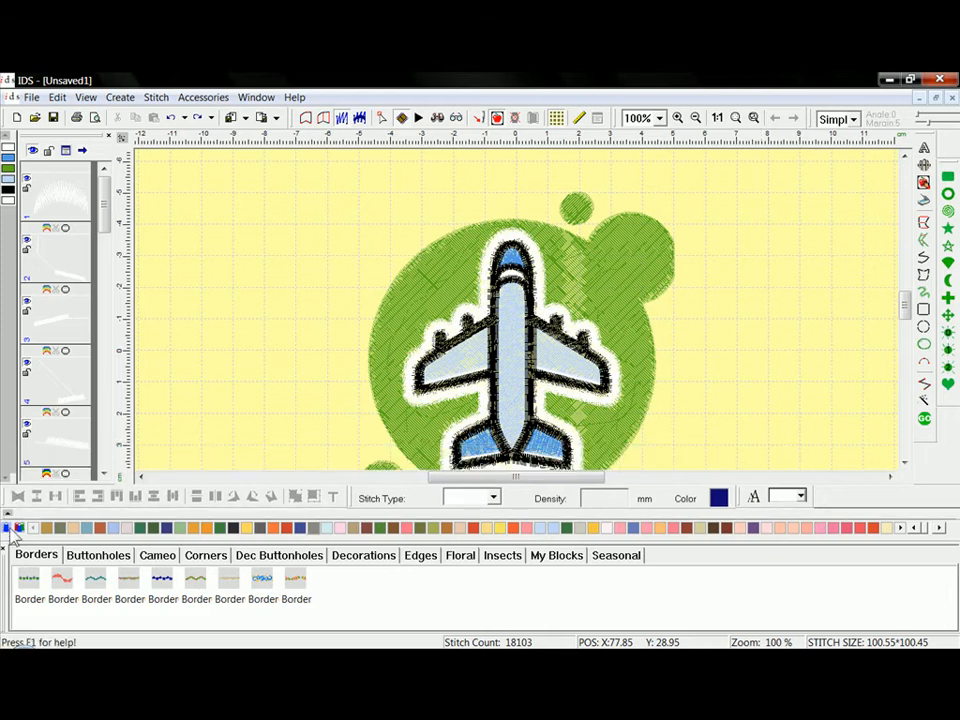
{"action": "left_click", "coordinate": [7, 513]}
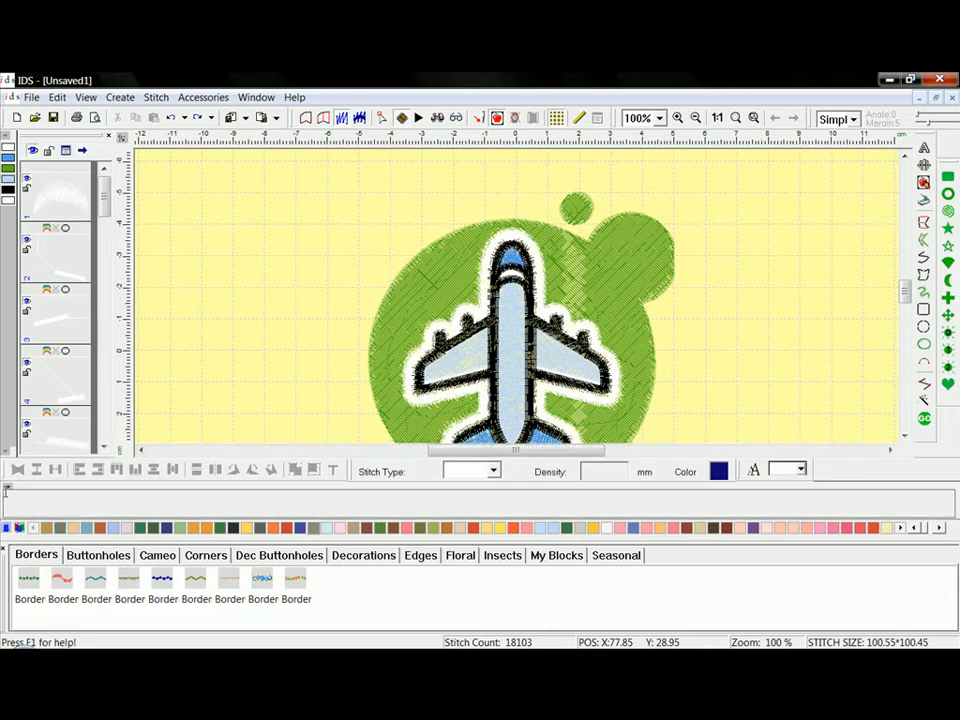
Collapse the Help Bar strip above the thread colors and hide the Help Bar completely.
{"action": "left_click", "coordinate": [7, 487]}
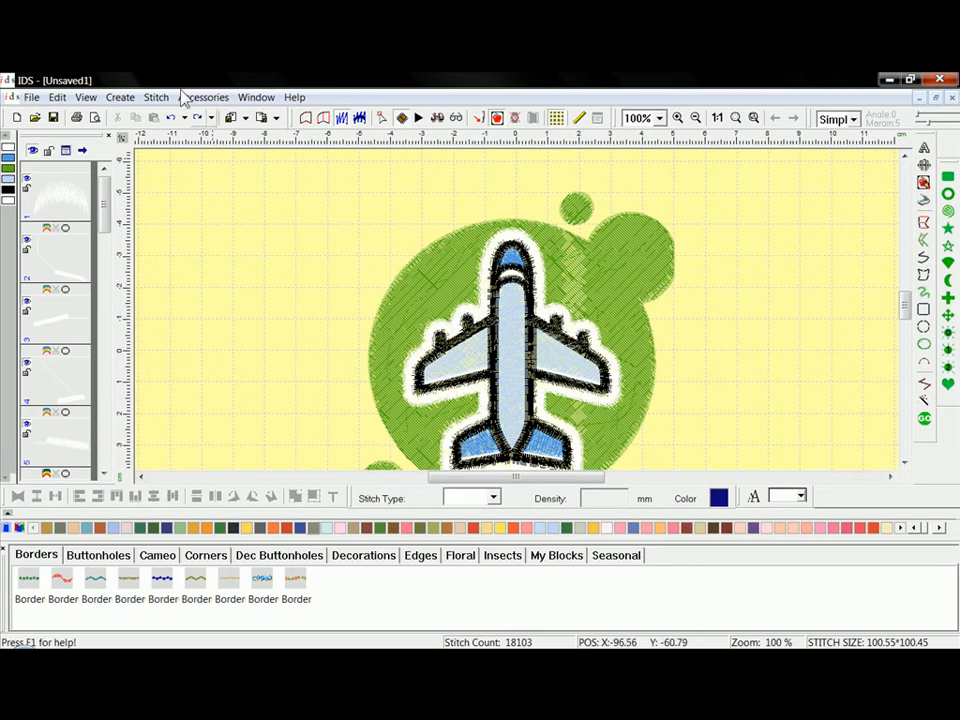
{"action": "left_click", "coordinate": [89, 99]}
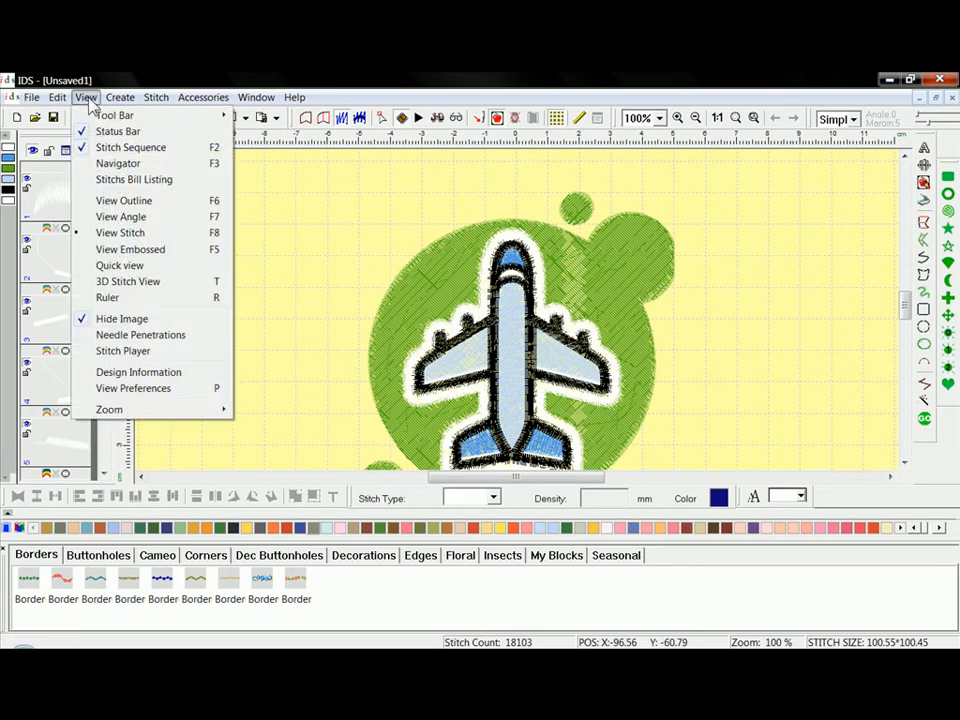
{"action": "mouse_move", "coordinate": [103, 117]}
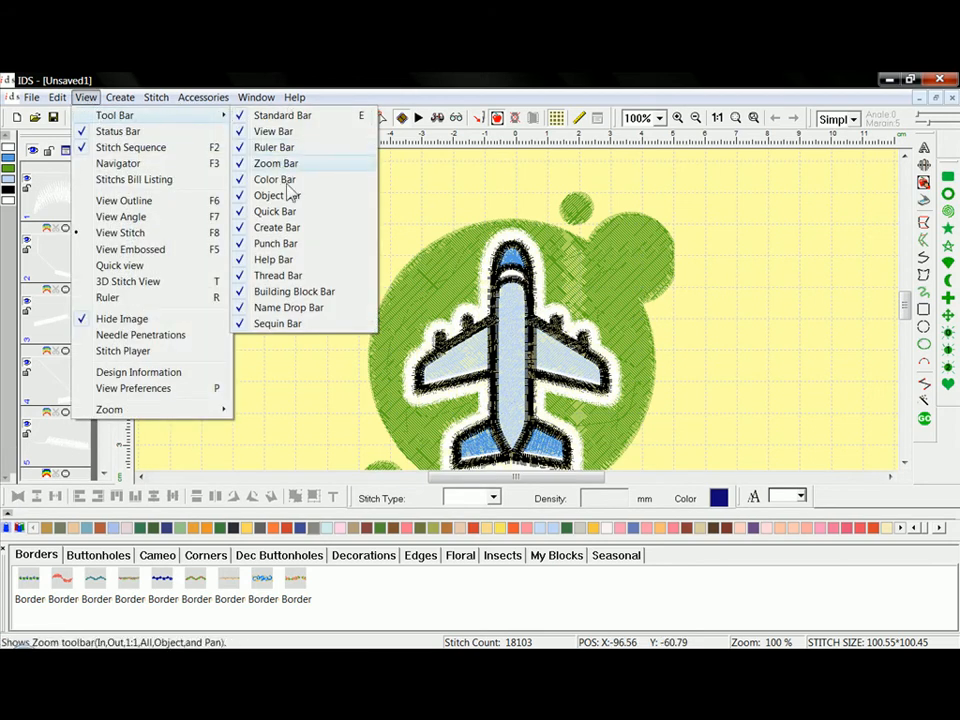
{"action": "left_click", "coordinate": [284, 259]}
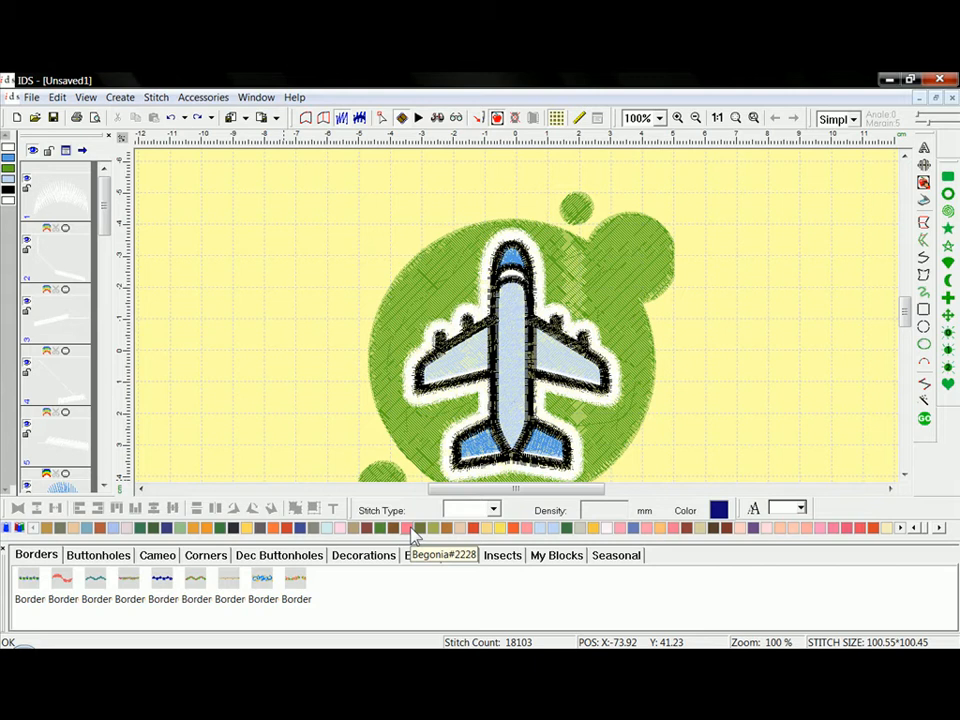
Switch the thread chart from Robison-Anton Rayon to Isacord Poly for the design's colors.
{"action": "left_click", "coordinate": [6, 528]}
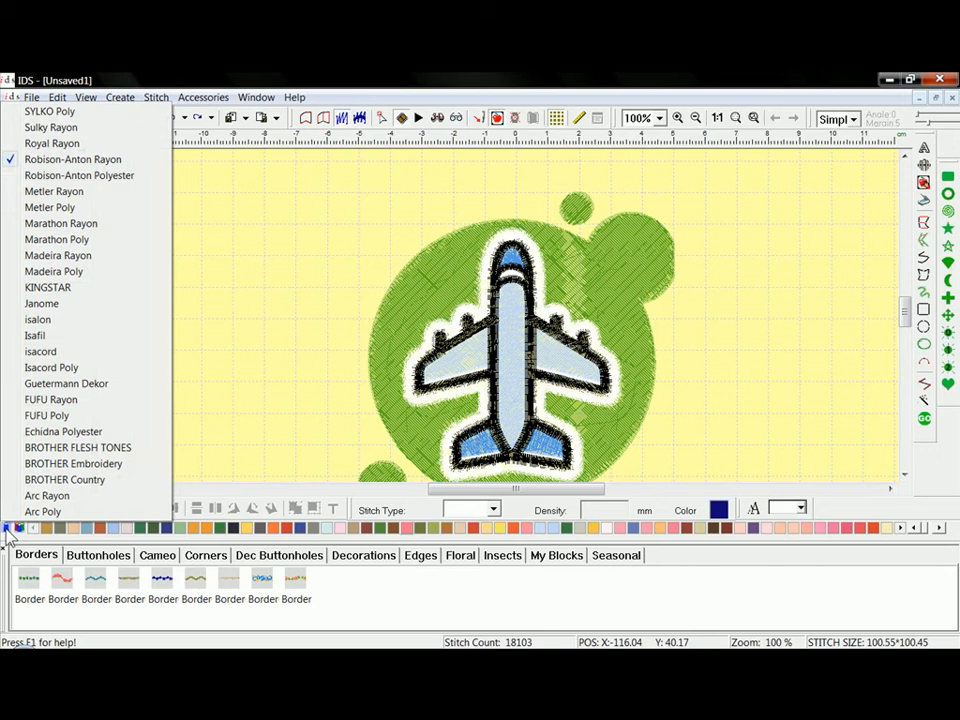
{"action": "left_click", "coordinate": [72, 369]}
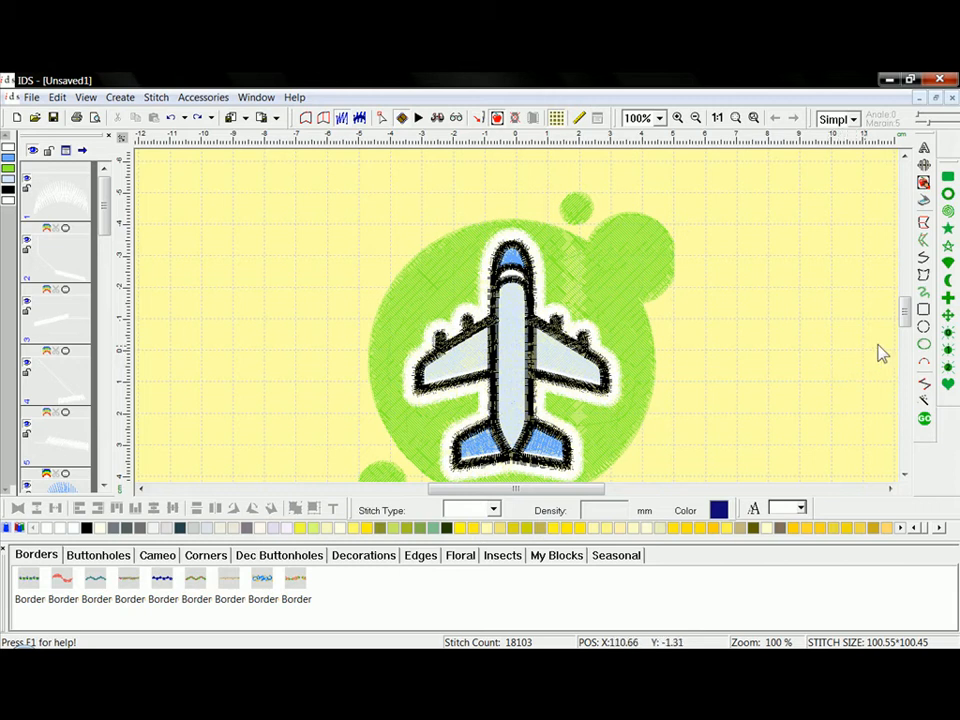
{"action": "scroll", "coordinate": [903, 318], "scroll_direction": "down", "scroll_amount": 2}
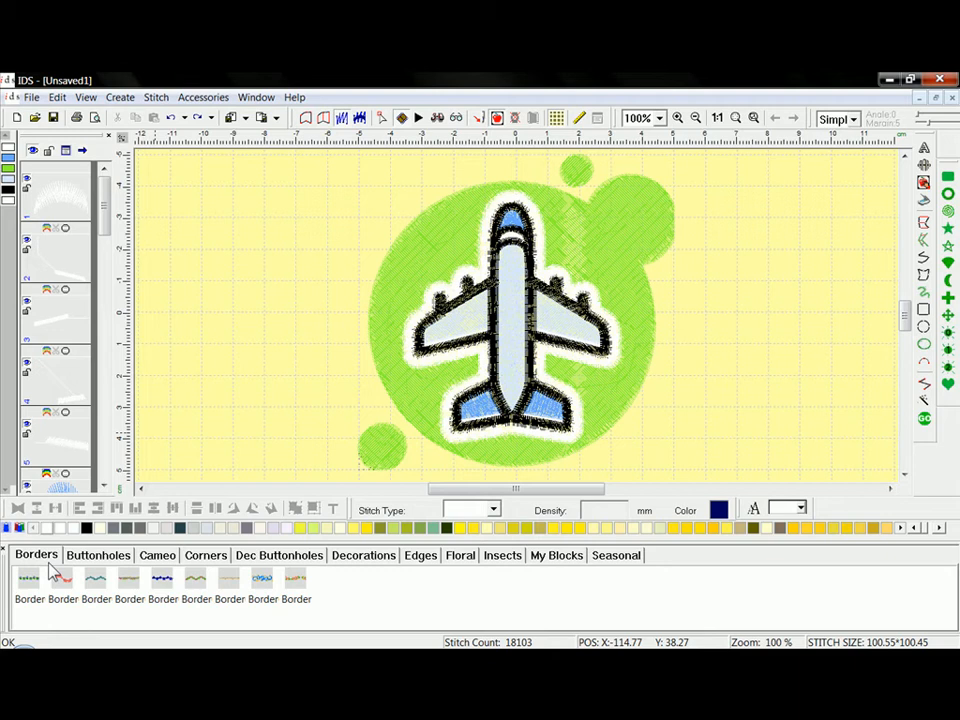
Look through the building block categories from Buttonholes to My Blocks, including Decorations, Edges, Floral and Insects.
{"action": "left_click", "coordinate": [99, 557]}
{"action": "left_click", "coordinate": [162, 561]}
{"action": "left_click", "coordinate": [222, 560]}
{"action": "left_click", "coordinate": [266, 566]}
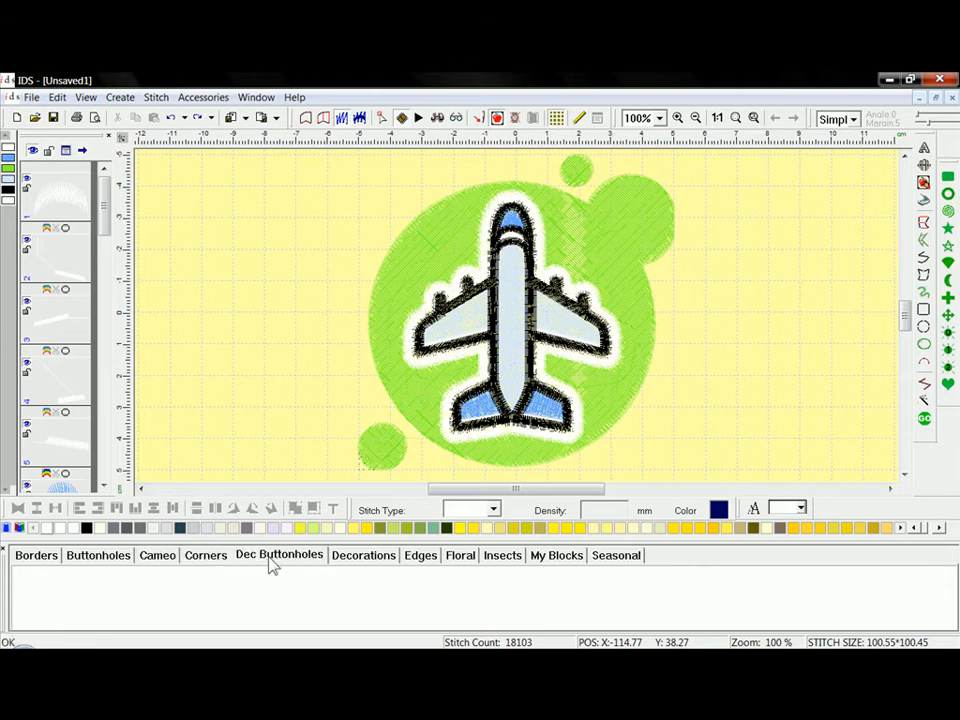
{"action": "left_click", "coordinate": [340, 565]}
{"action": "left_click", "coordinate": [420, 558]}
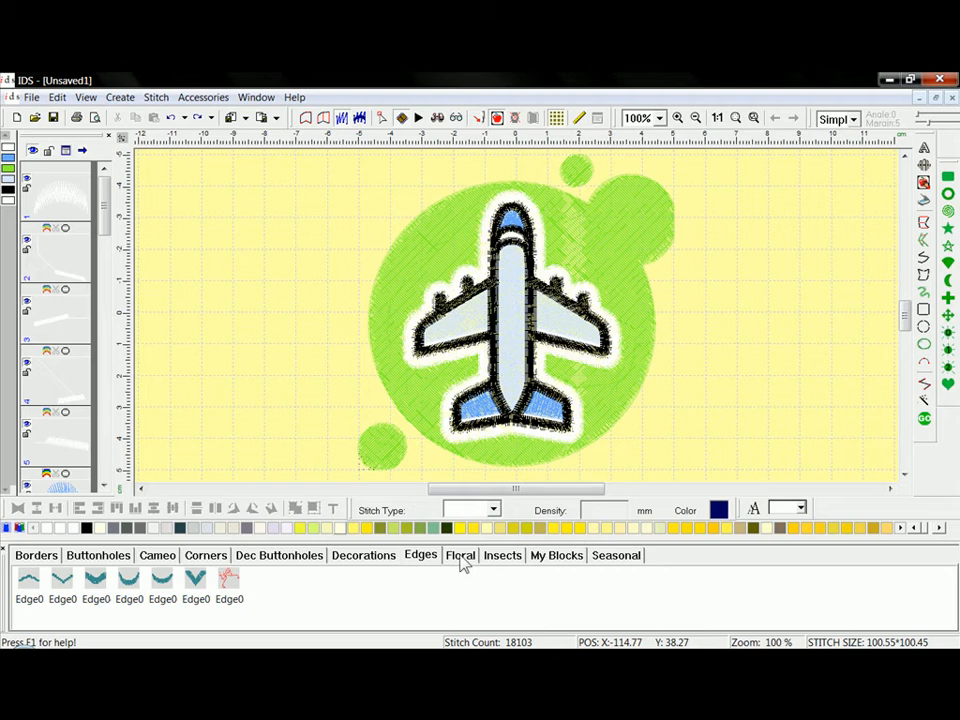
{"action": "left_click", "coordinate": [462, 560]}
{"action": "left_click", "coordinate": [501, 559]}
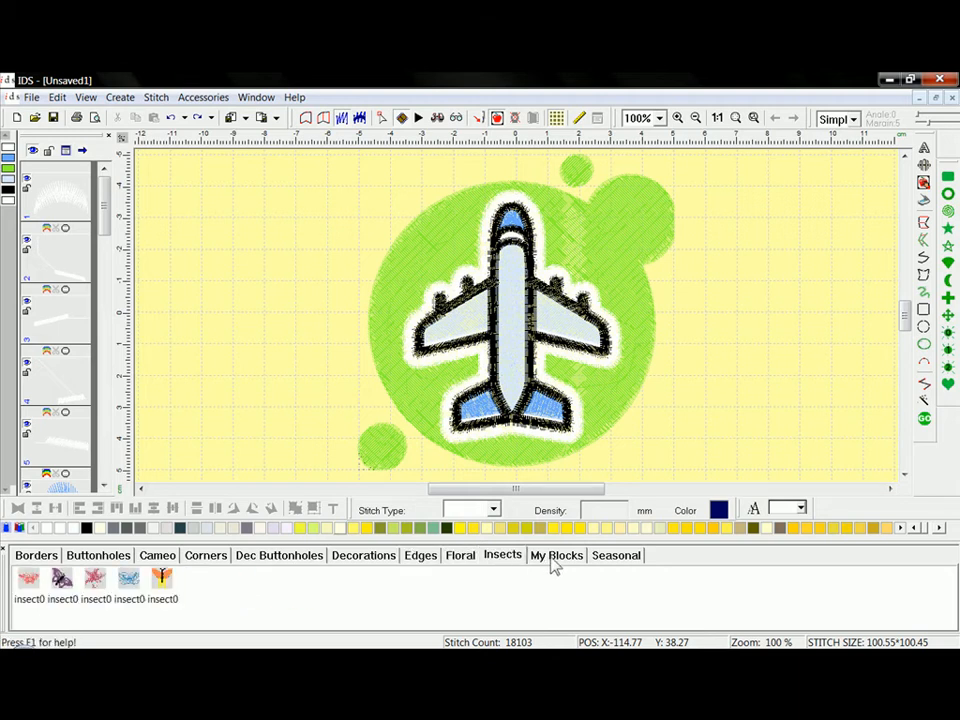
{"action": "left_click", "coordinate": [553, 560]}
Hide the Building Block Bar and review the list of visible toolbars without changing any other.
{"action": "left_click", "coordinate": [87, 98]}
{"action": "mouse_move", "coordinate": [110, 115]}
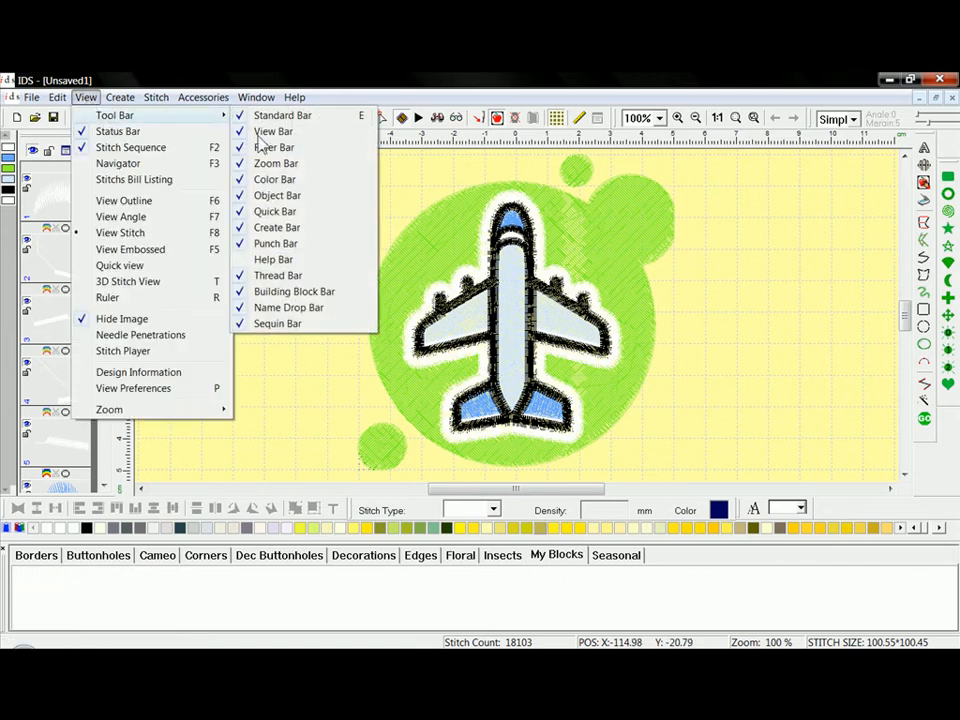
{"action": "left_click", "coordinate": [294, 292]}
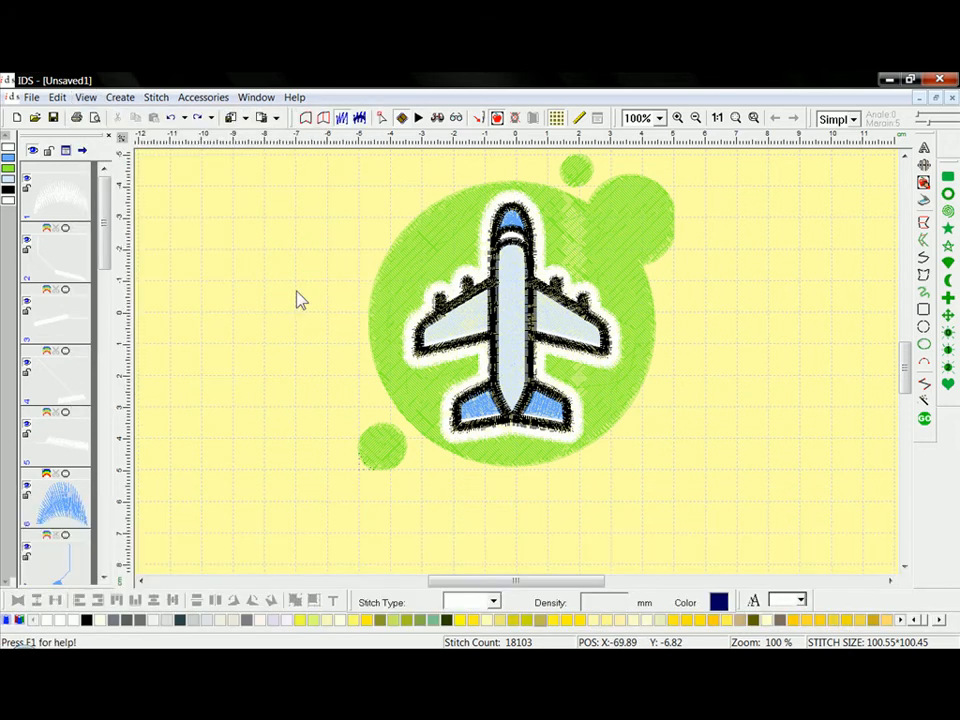
{"action": "right_click", "coordinate": [307, 119]}
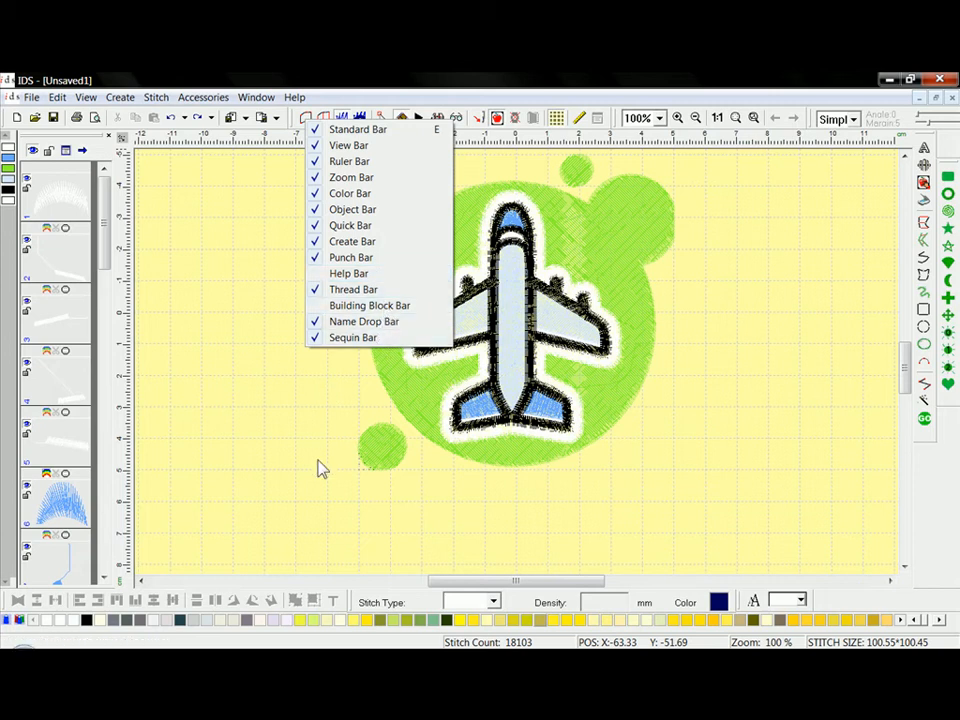
{"action": "left_click", "coordinate": [297, 514]}
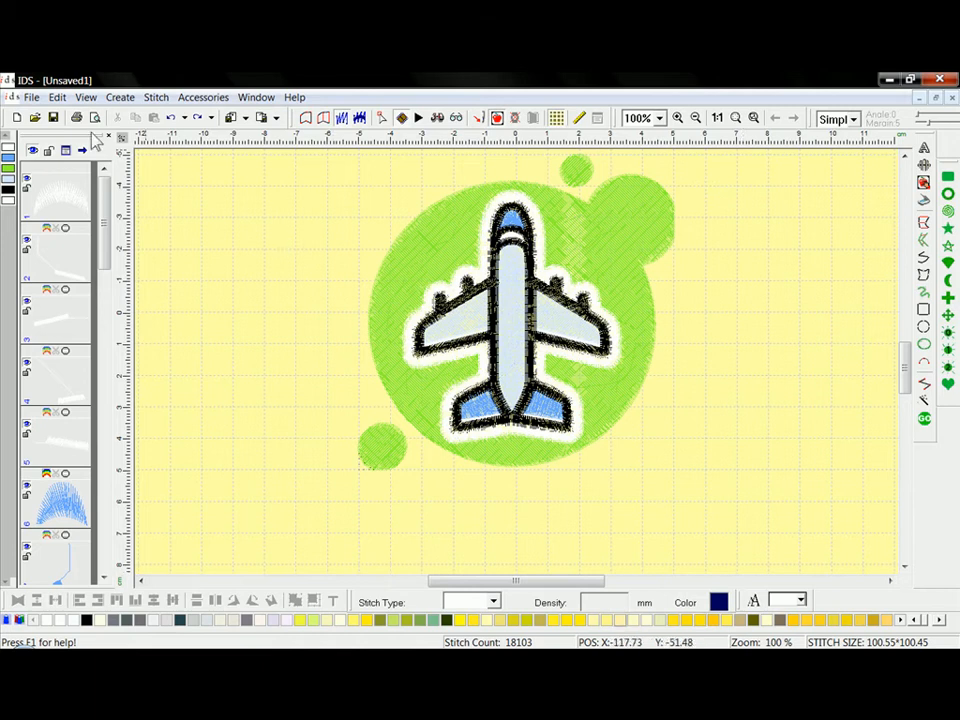
Hide the Status Bar and show it again.
{"action": "left_click", "coordinate": [85, 98]}
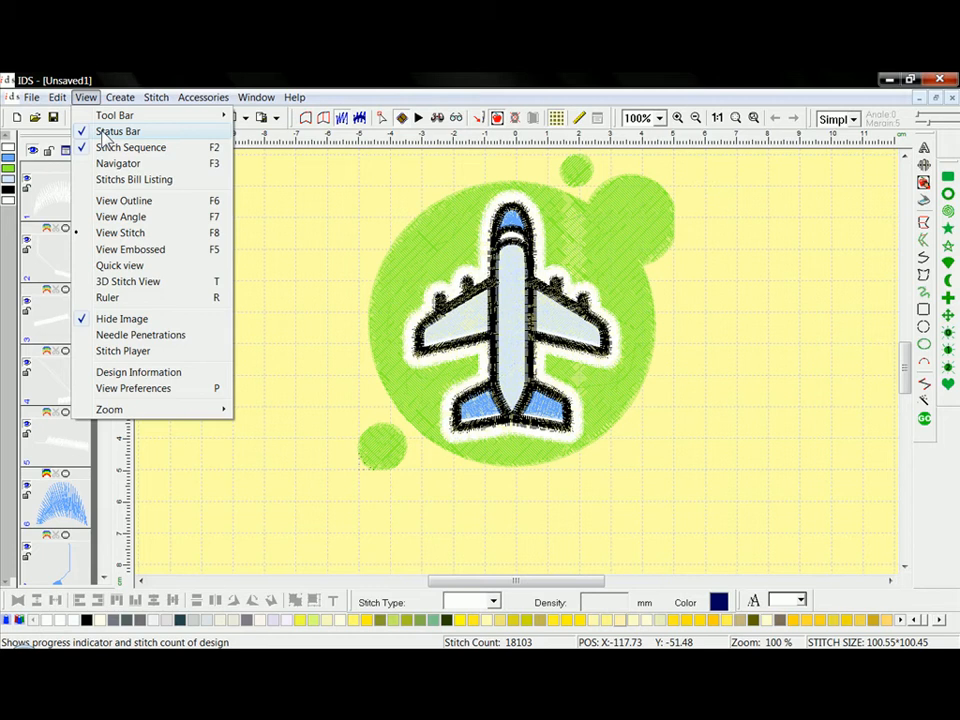
{"action": "left_click", "coordinate": [107, 133]}
{"action": "left_click", "coordinate": [82, 96]}
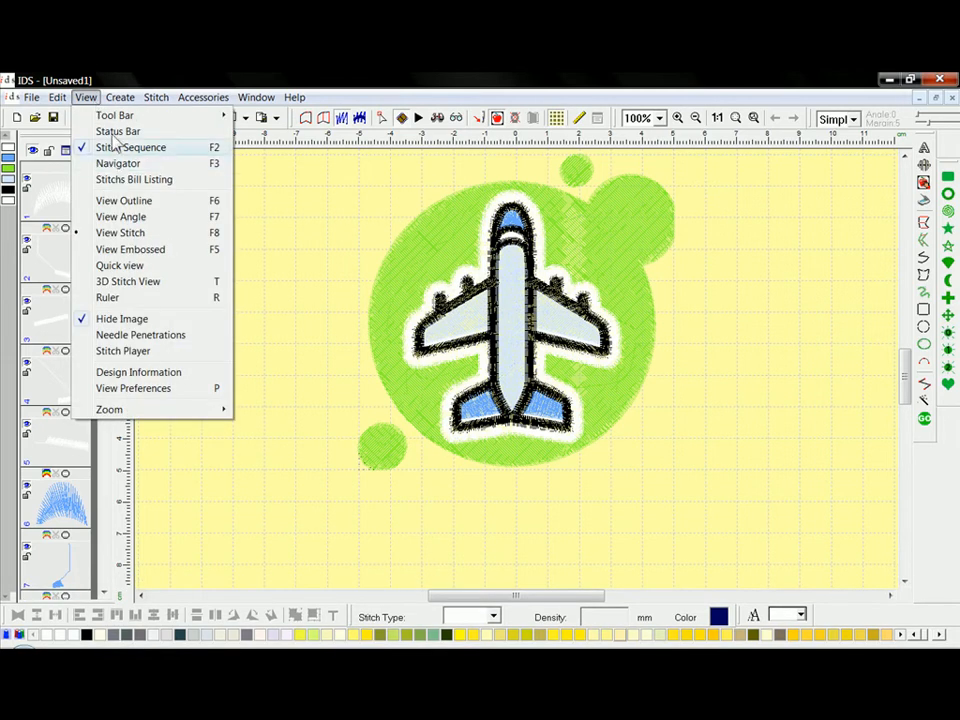
{"action": "left_click", "coordinate": [108, 132]}
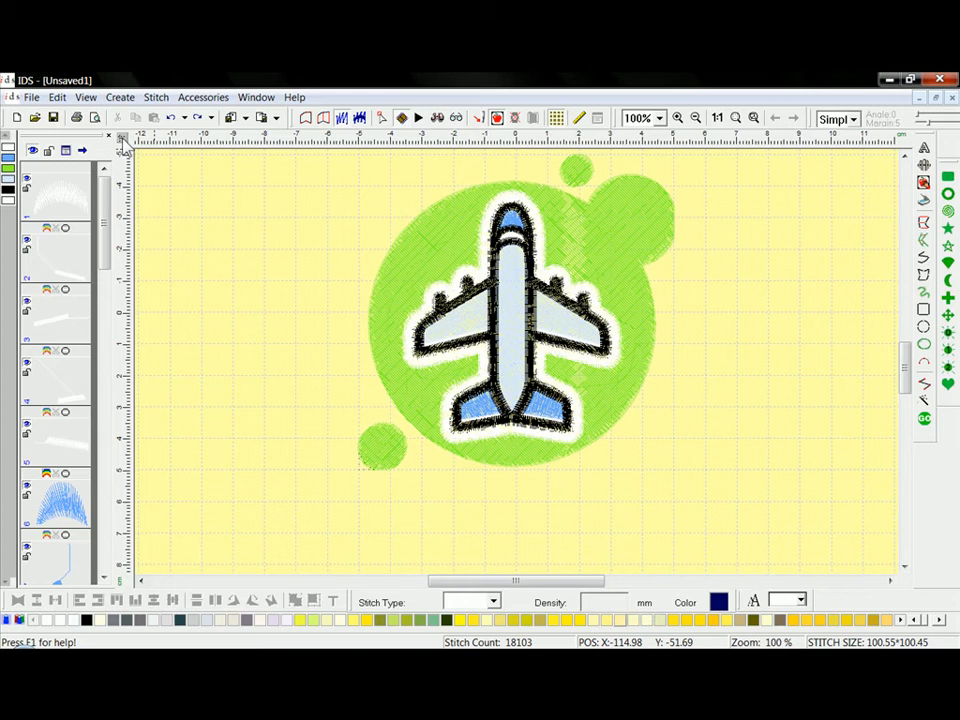
{"action": "left_click_drag", "start_coordinate": [122, 140], "coordinate": [350, 157]}
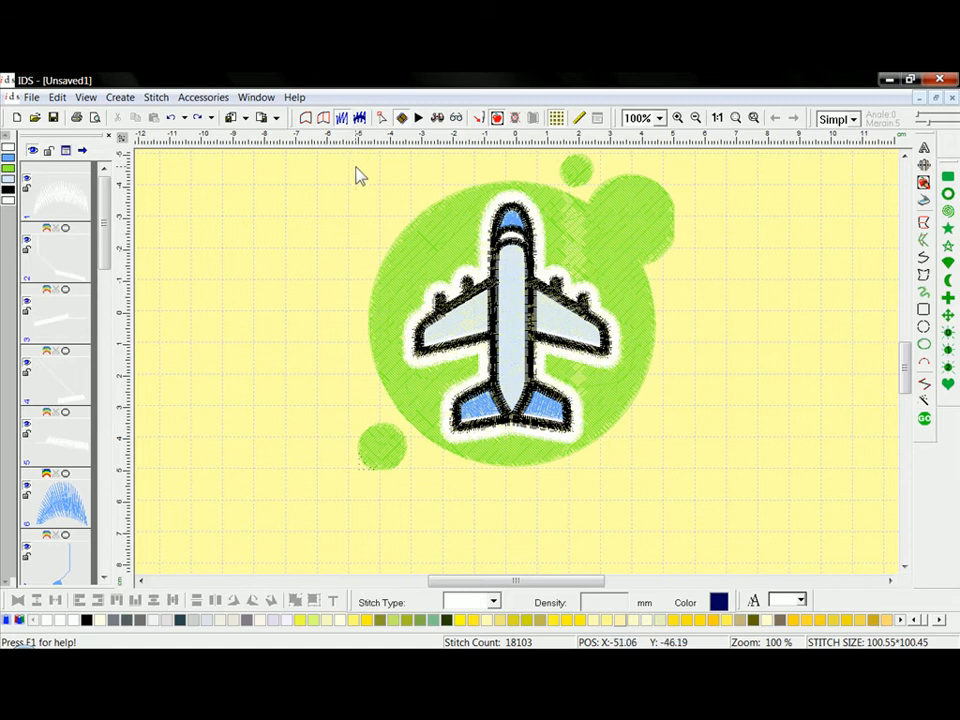
{"action": "scroll", "coordinate": [905, 362], "scroll_direction": "up", "scroll_amount": 3}
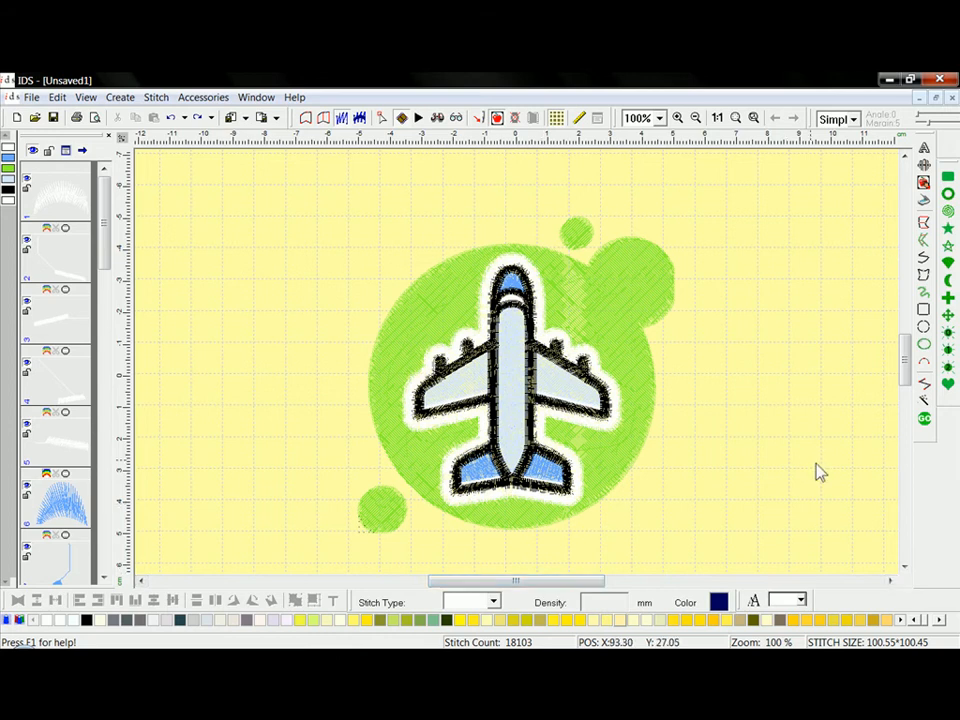
{"action": "scroll", "coordinate": [910, 377], "scroll_direction": "down", "scroll_amount": 1}
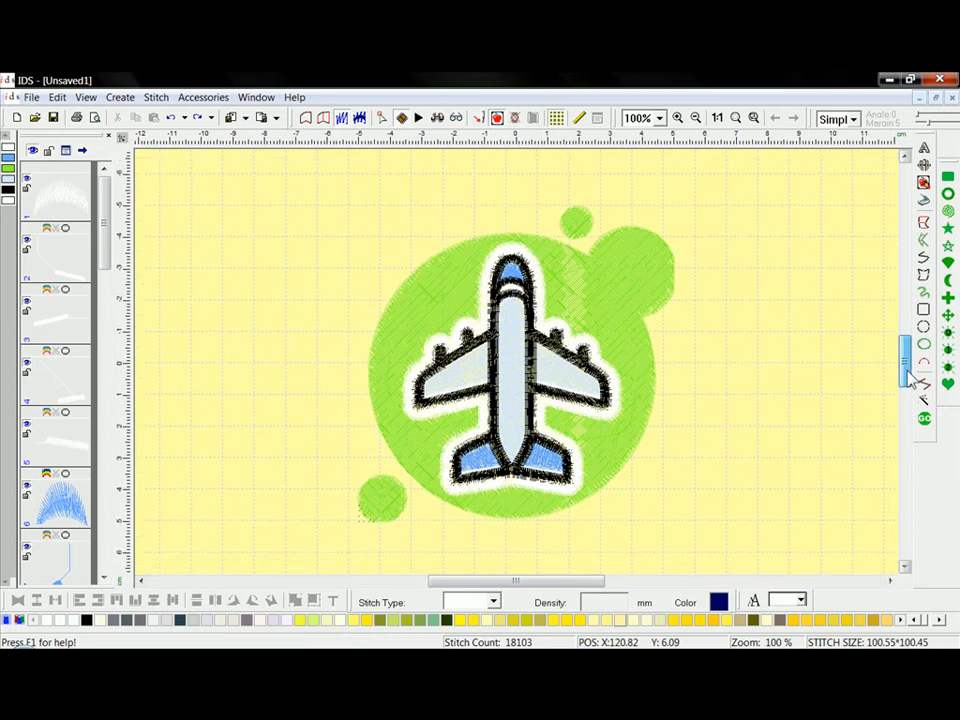
{"action": "mouse_move", "coordinate": [592, 583]}
{"action": "left_mouse_down"}
{"action": "mouse_move", "coordinate": [568, 585]}
{"action": "mouse_move", "coordinate": [592, 582]}
{"action": "left_mouse_up"}
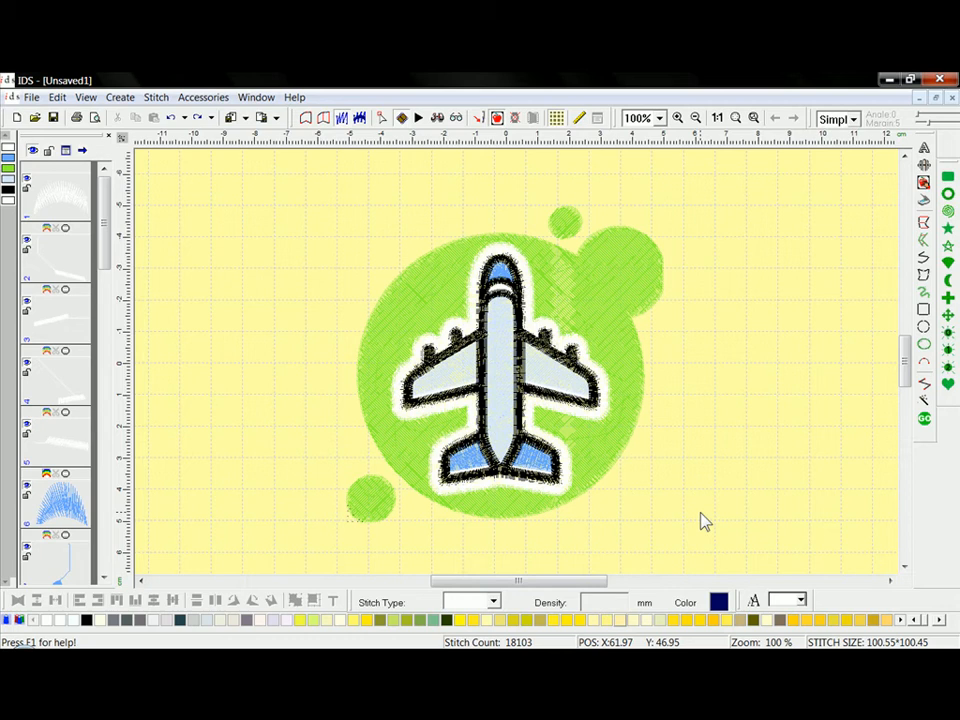
Open the view preferences, try inch as the measure unit and set it back to mm.
{"action": "left_click", "coordinate": [86, 98]}
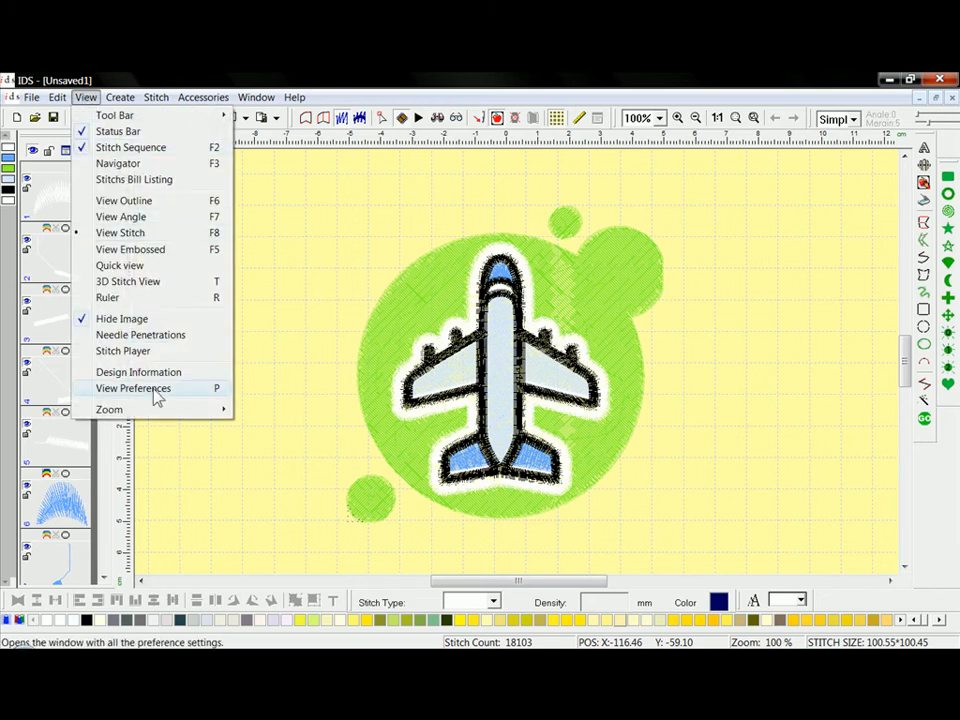
{"action": "left_click", "coordinate": [158, 398]}
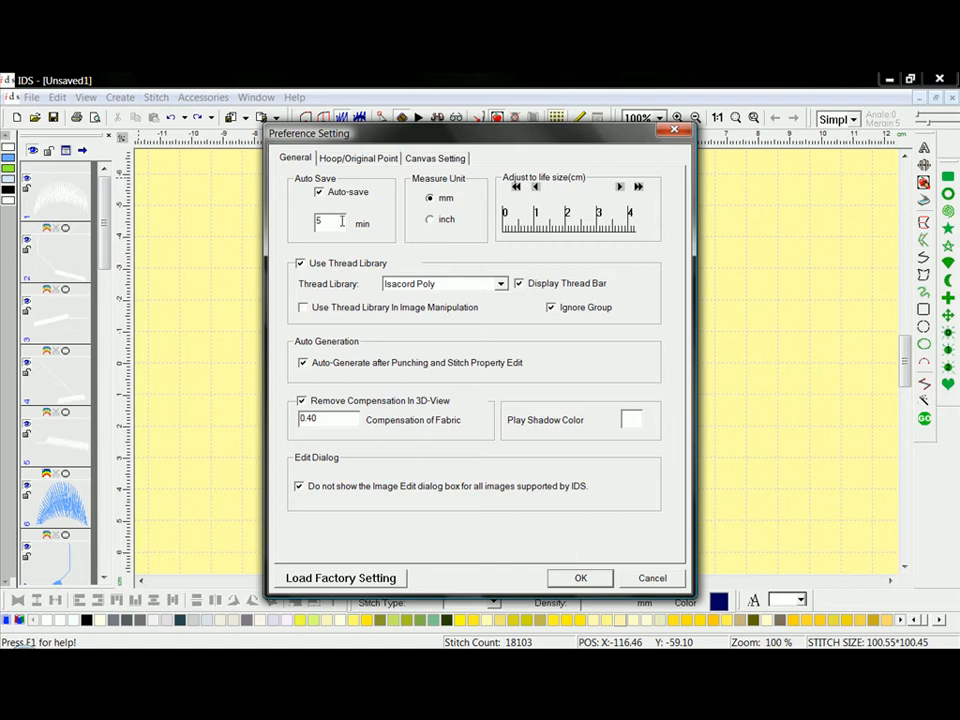
{"action": "left_click", "coordinate": [436, 219]}
{"action": "left_click", "coordinate": [431, 199]}
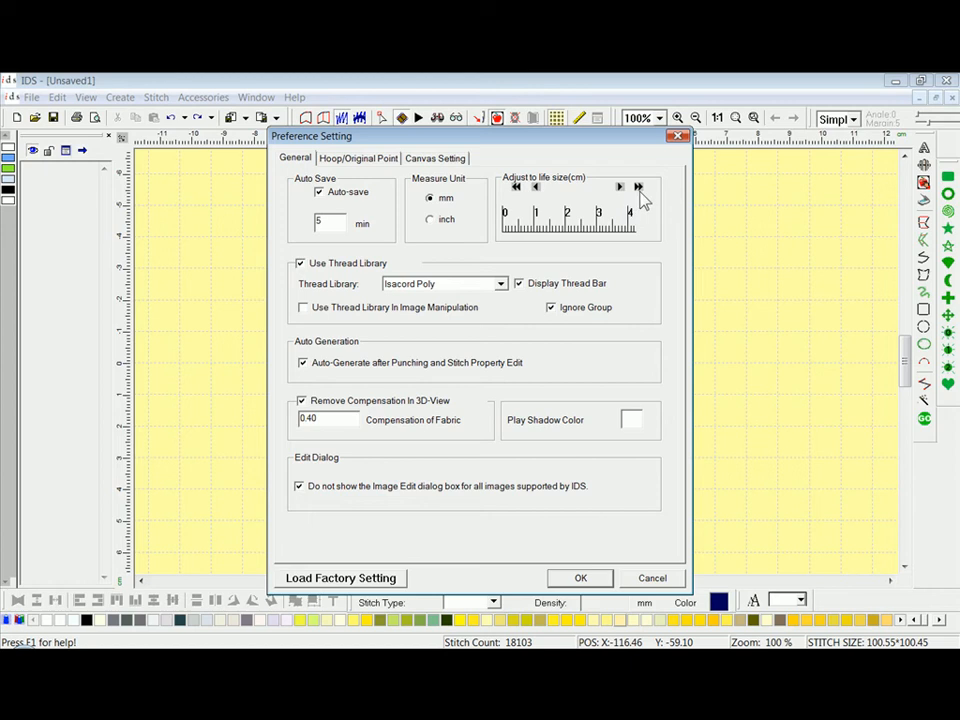
Adjust the life-size calibration ruler by enlarging its centimetre spacing, then reducing it until slightly more than 4 cm fit.
{"action": "left_click", "coordinate": [637, 186]}
{"action": "left_click", "coordinate": [638, 187]}
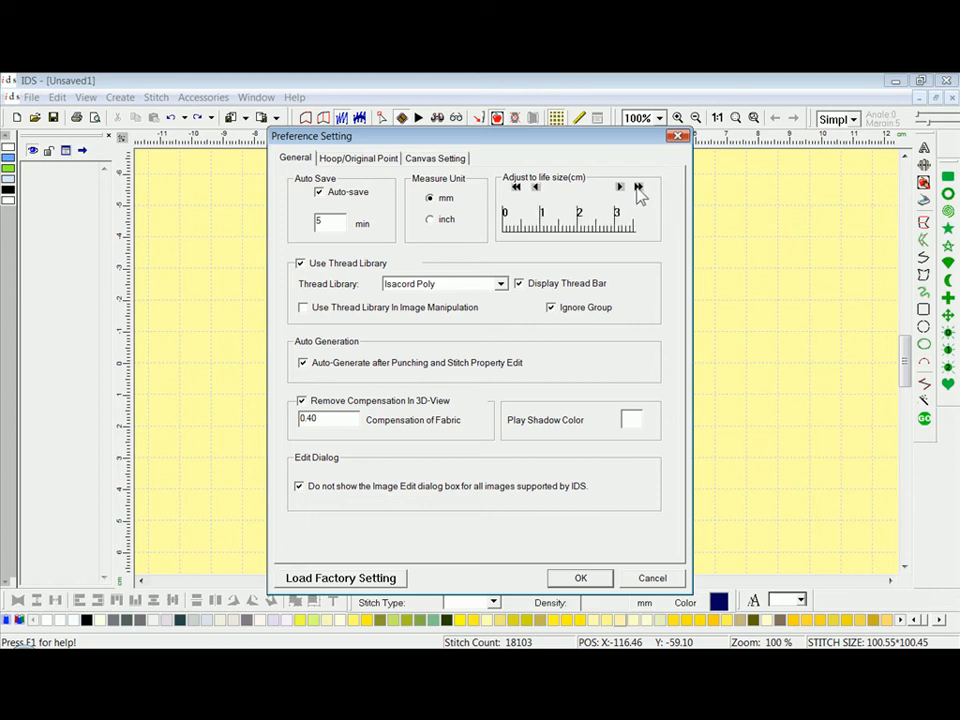
{"action": "left_click", "coordinate": [620, 188]}
{"action": "left_click", "coordinate": [522, 189]}
{"action": "left_click", "coordinate": [522, 189]}
{"action": "left_click", "coordinate": [522, 189]}
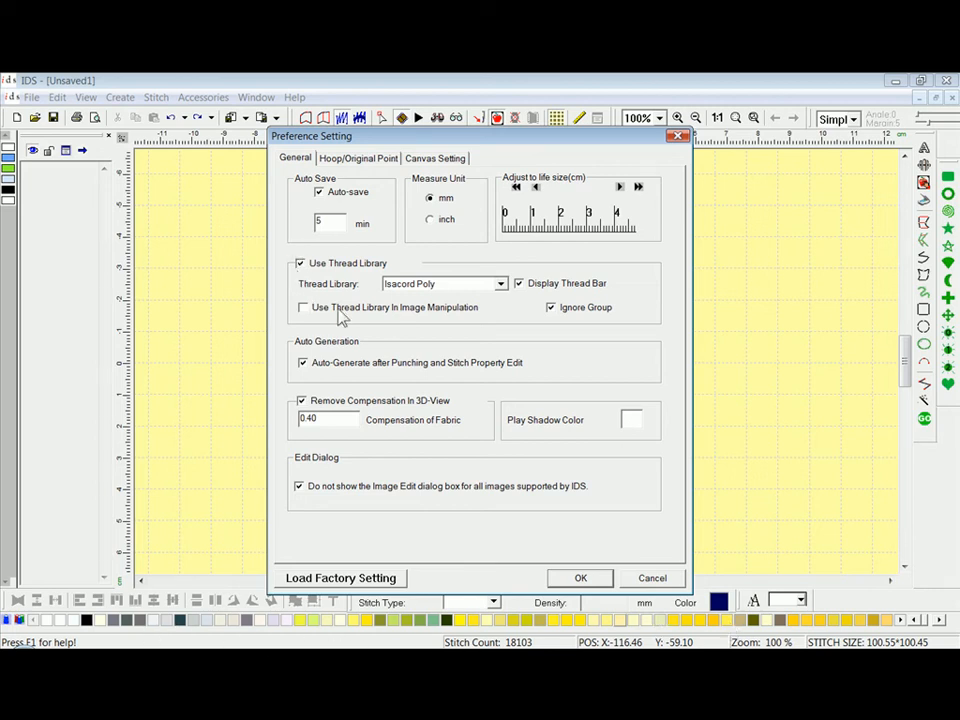
Enable the thread library in image manipulation and choose Madeira Poly as the thread library.
{"action": "left_click", "coordinate": [306, 312]}
{"action": "left_click", "coordinate": [500, 284]}
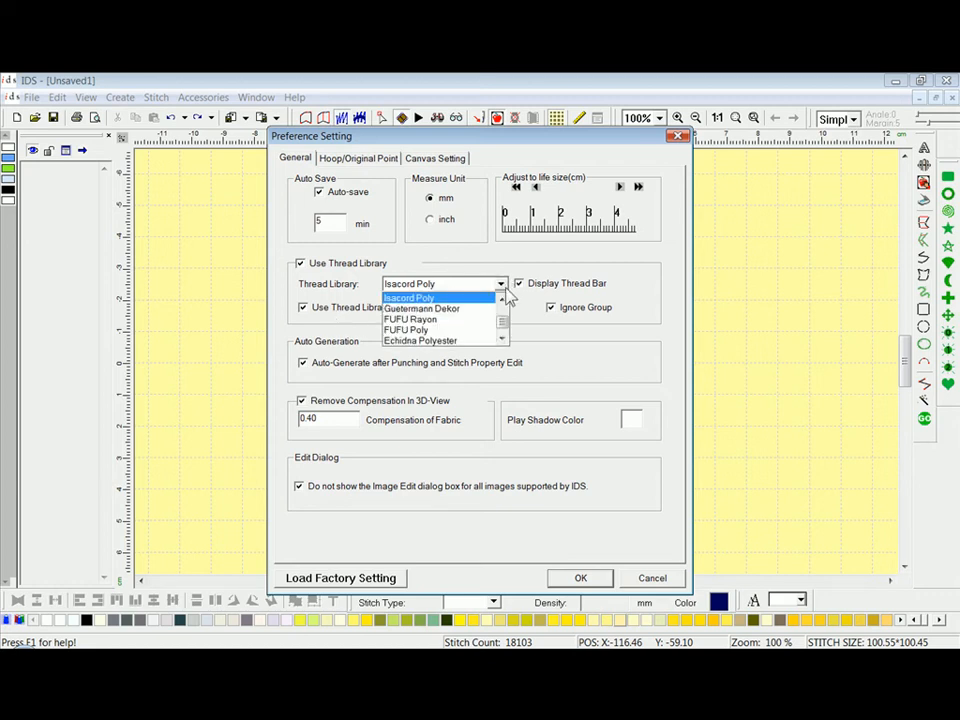
{"action": "scroll", "coordinate": [505, 325], "scroll_direction": "up", "scroll_amount": 1}
{"action": "scroll", "coordinate": [505, 325], "scroll_direction": "up", "scroll_amount": 2}
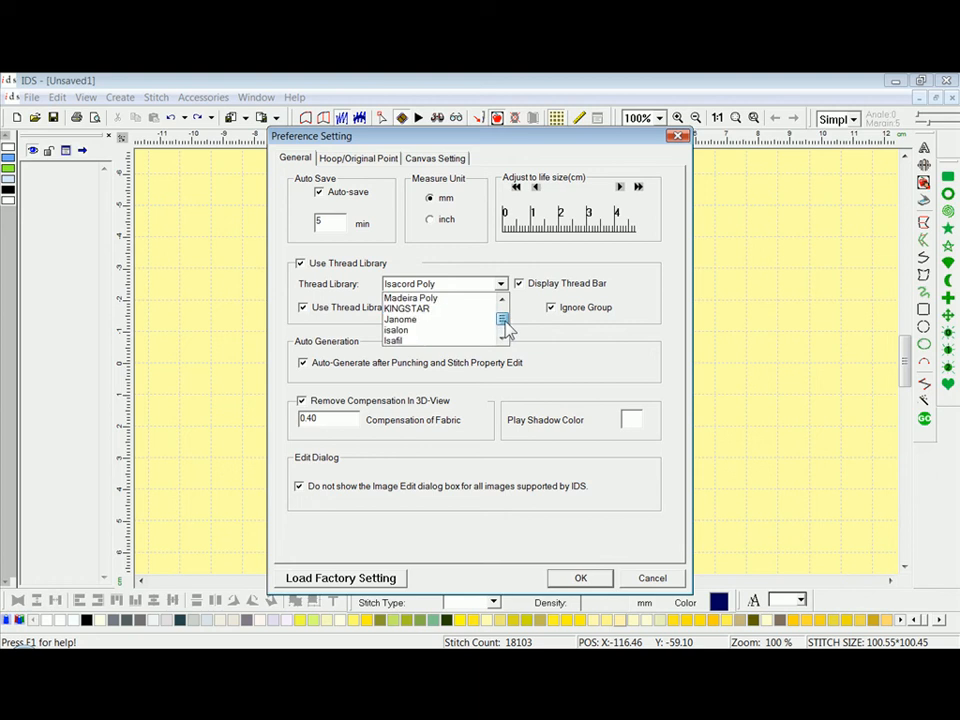
{"action": "left_click", "coordinate": [462, 299]}
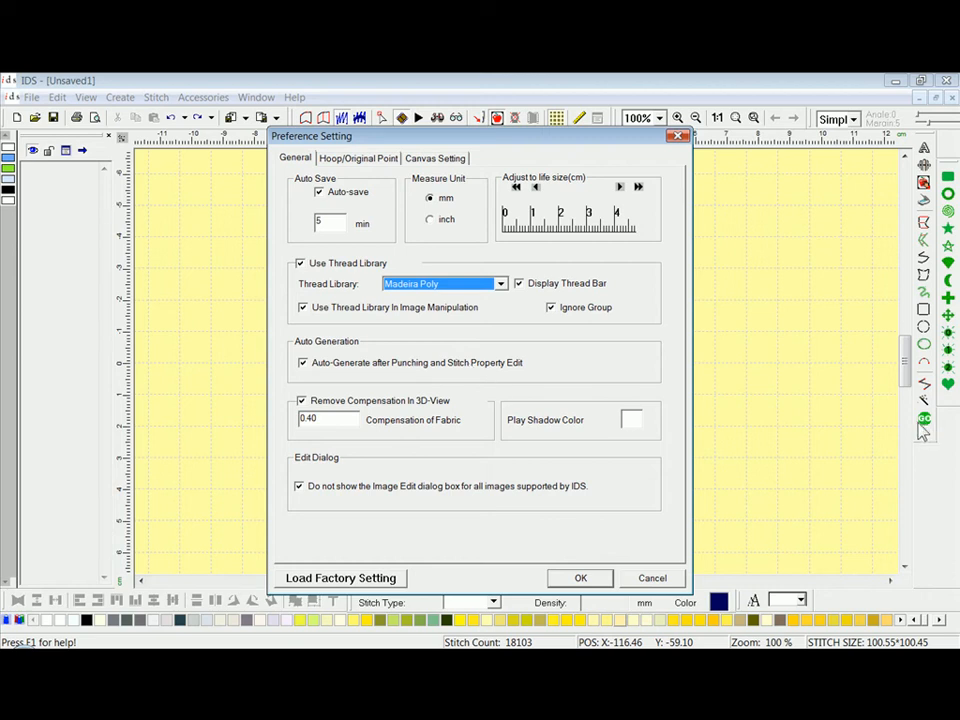
Replace the decimals of the Compensation of Fabric value with 2 in the general preferences.
{"action": "left_click", "coordinate": [345, 420]}
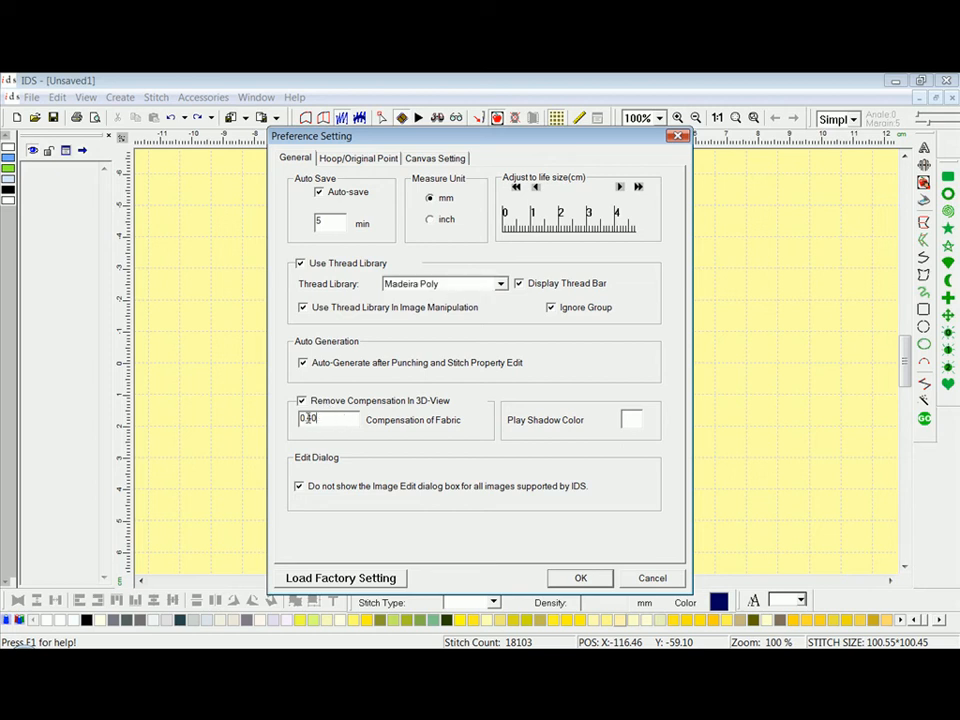
{"action": "left_click_drag", "start_coordinate": [307, 418], "coordinate": [320, 418]}
{"action": "type", "text": "2"}
In the hoop preferences, reshape the custom hoop fully to Rect and then fully to Circle.
{"action": "left_click", "coordinate": [352, 160]}
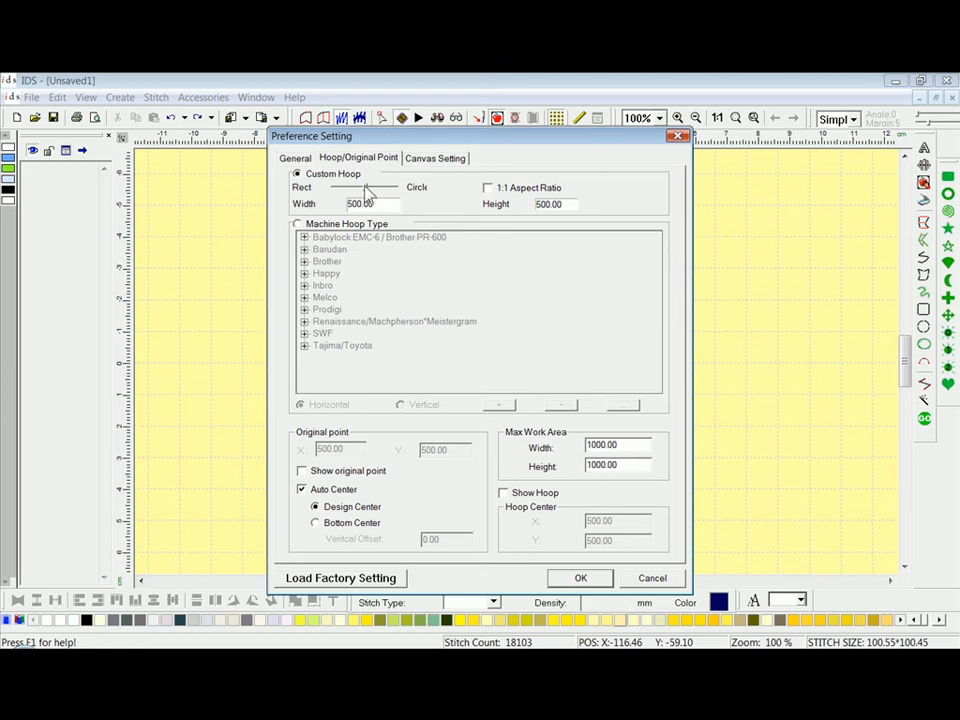
{"action": "left_click_drag", "start_coordinate": [366, 192], "coordinate": [326, 195]}
{"action": "left_click_drag", "start_coordinate": [334, 190], "coordinate": [415, 203]}
Lock the custom hoop to a 1:1 aspect ratio, set its width to 150, and unlock the ratio again.
{"action": "left_click", "coordinate": [488, 188]}
{"action": "left_click_drag", "start_coordinate": [394, 204], "coordinate": [336, 207]}
{"action": "type", "text": "150"}
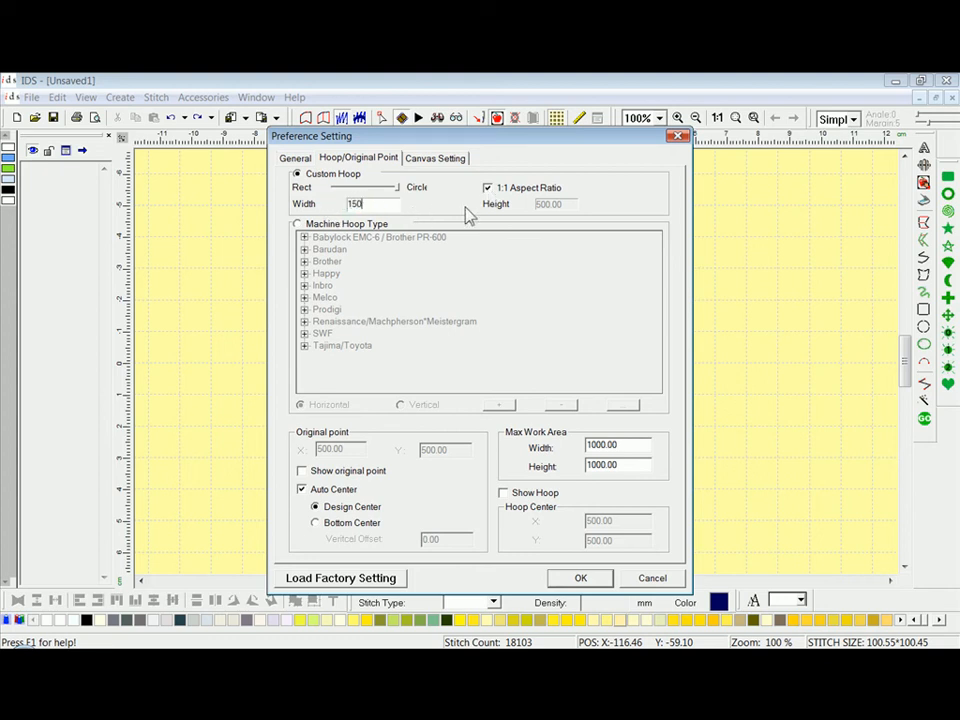
{"action": "key", "text": "Tab"}
{"action": "left_click", "coordinate": [488, 189]}
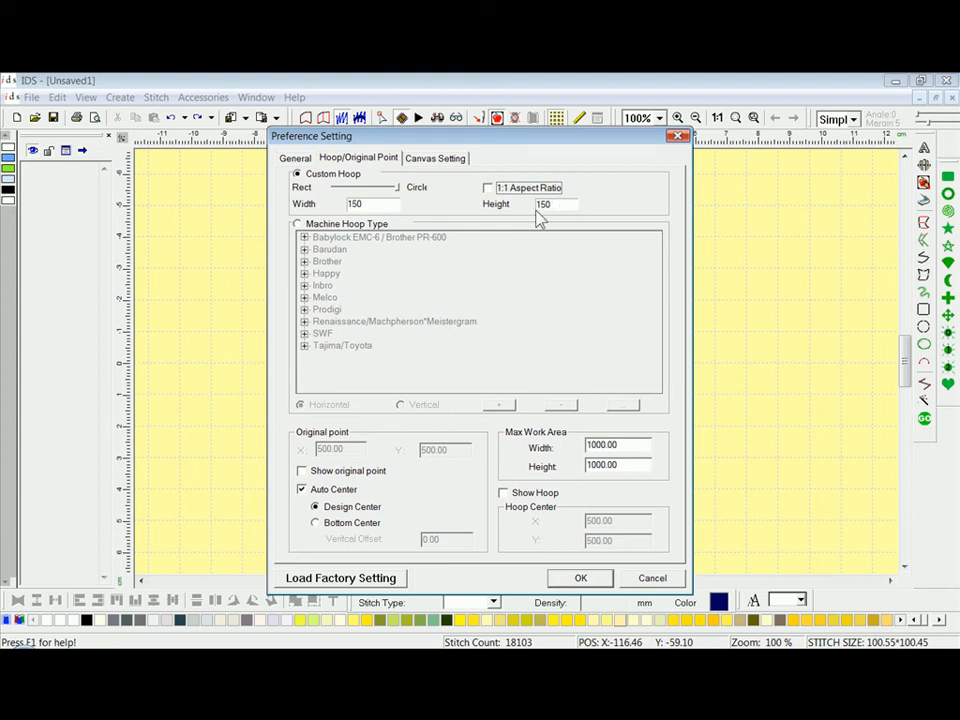
Switch from the custom hoop to the machine hoop types and expand the circular hoop sizes of Prodigi.
{"action": "left_click", "coordinate": [298, 225]}
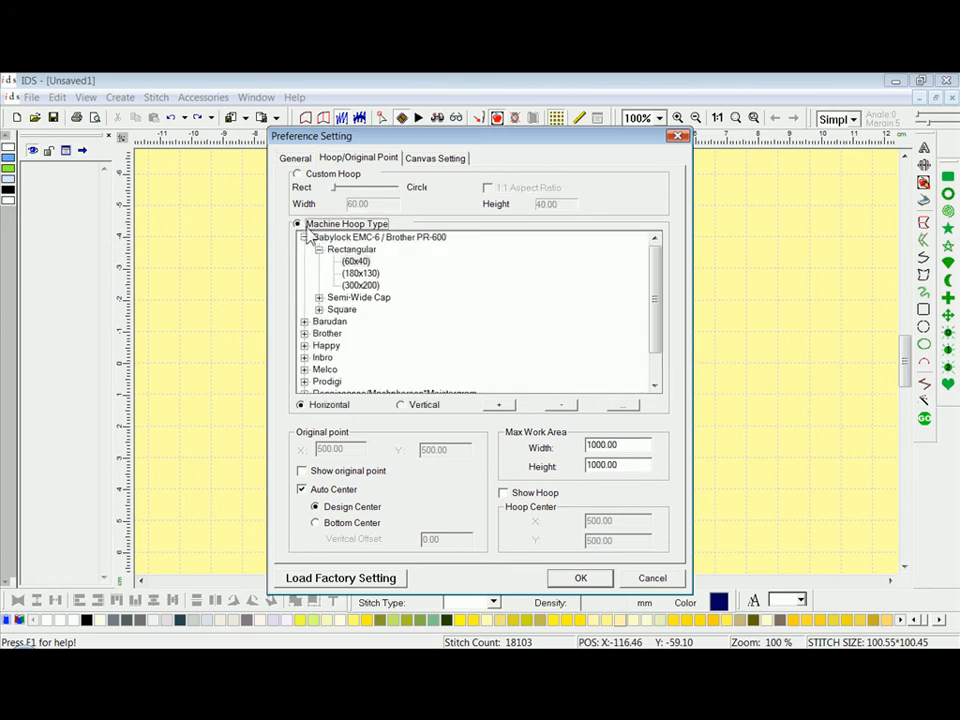
{"action": "left_click_drag", "start_coordinate": [660, 280], "coordinate": [662, 330]}
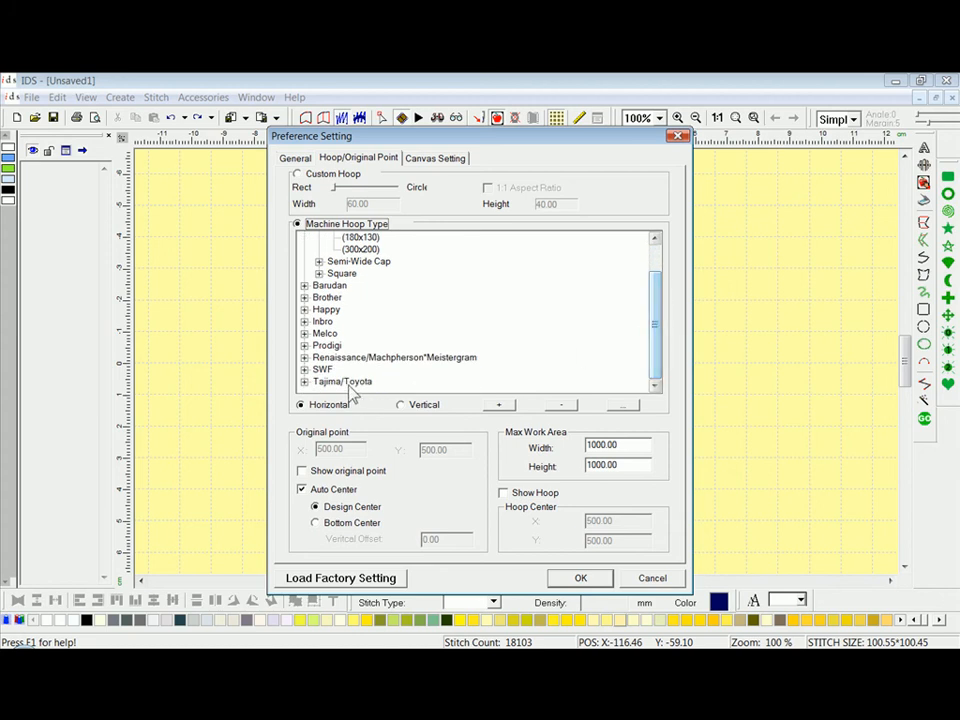
{"action": "left_click", "coordinate": [305, 346]}
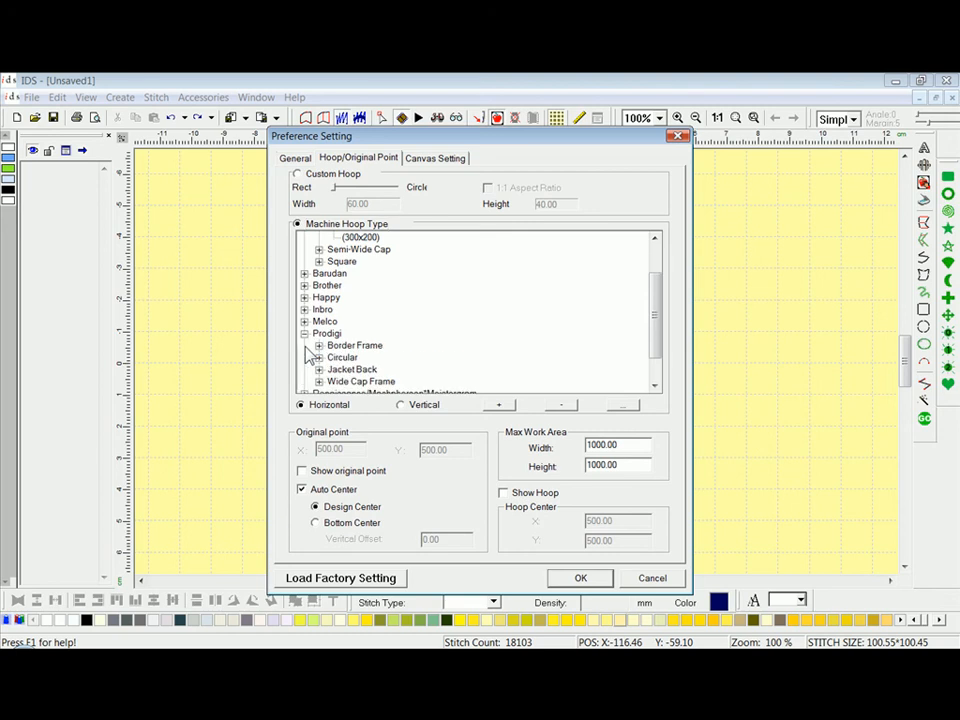
{"action": "left_click_drag", "start_coordinate": [658, 302], "coordinate": [632, 383]}
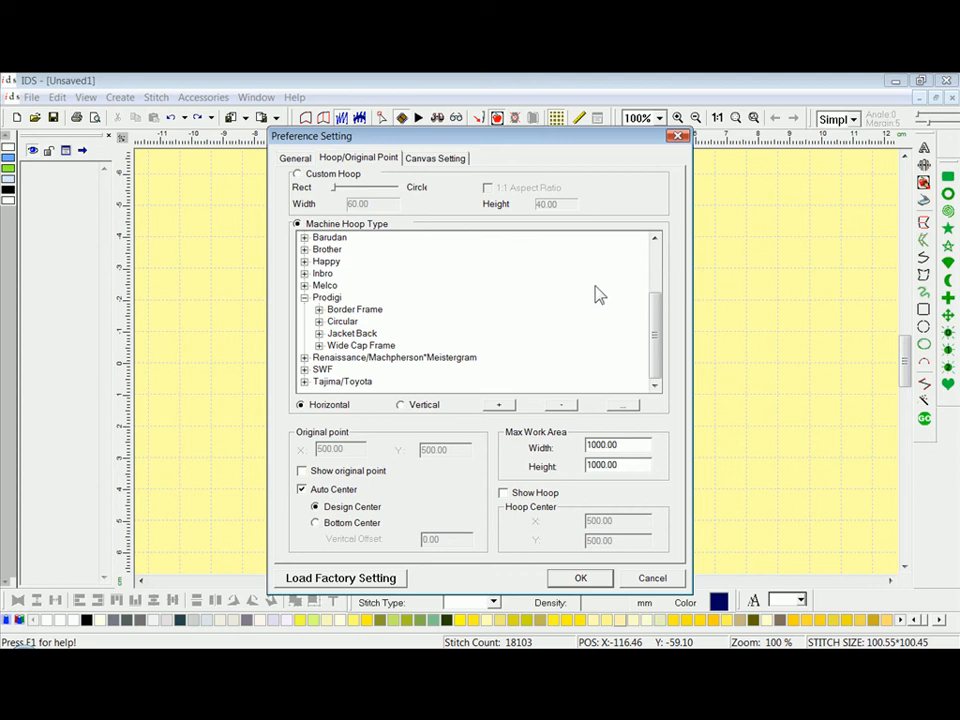
{"action": "left_click", "coordinate": [319, 321]}
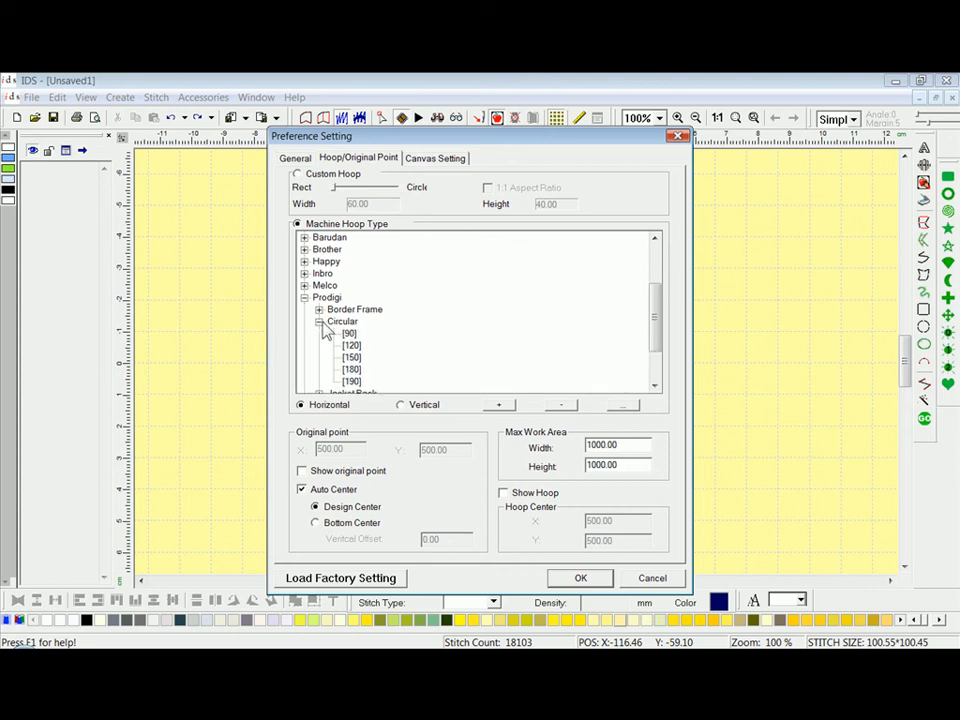
{"action": "left_click_drag", "start_coordinate": [658, 318], "coordinate": [658, 340]}
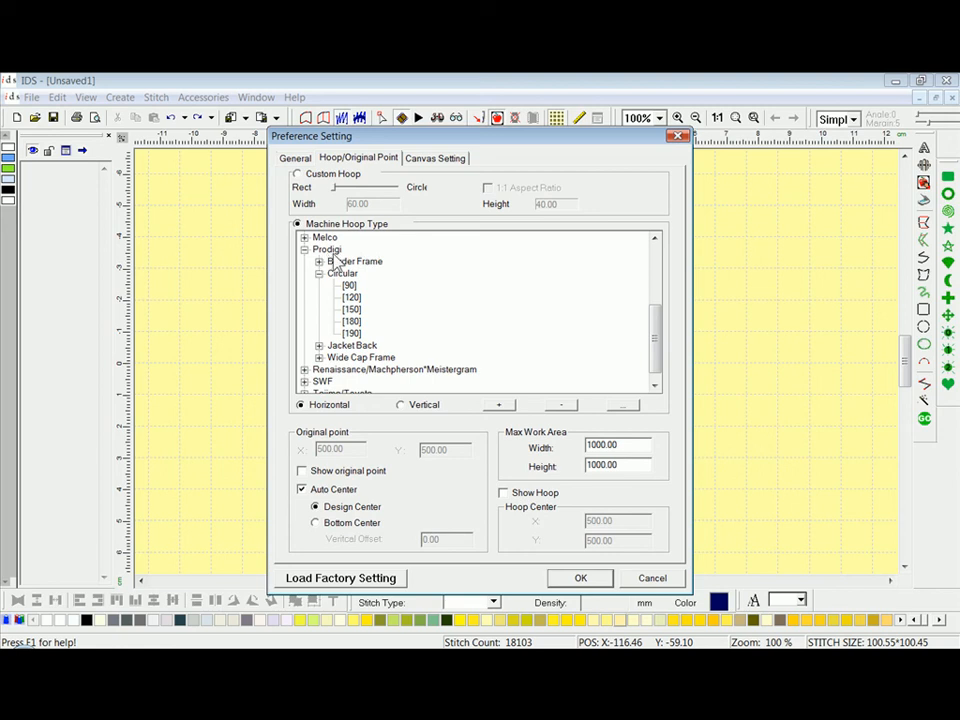
Start a new Prodigi hoop with type name Oval and display name 90x40, and shape it fully to Circle.
{"action": "left_click", "coordinate": [331, 249]}
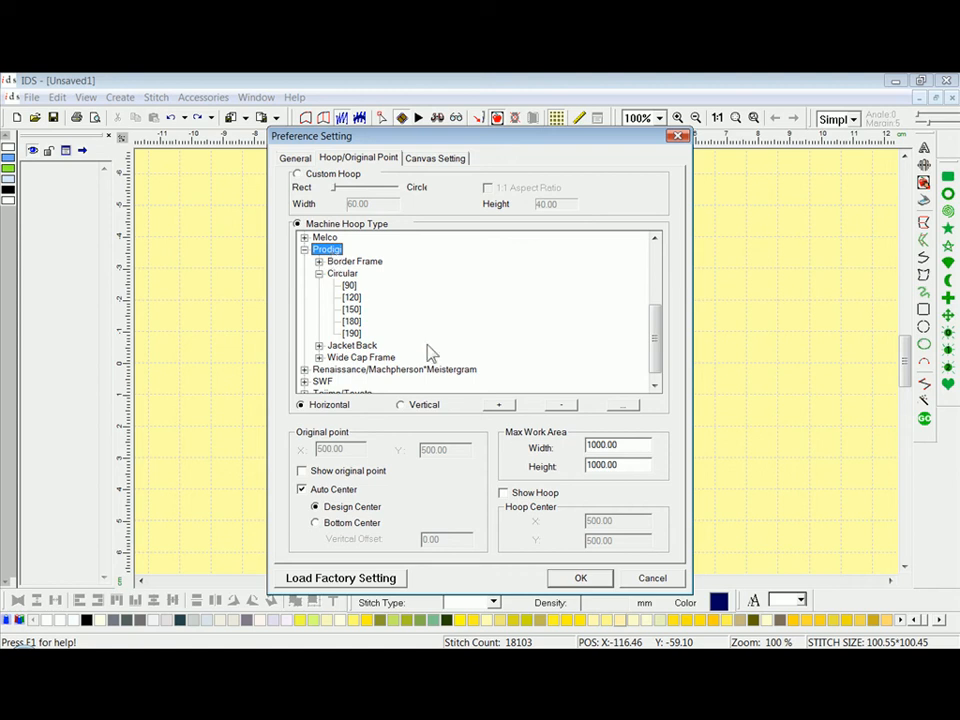
{"action": "left_click", "coordinate": [499, 406]}
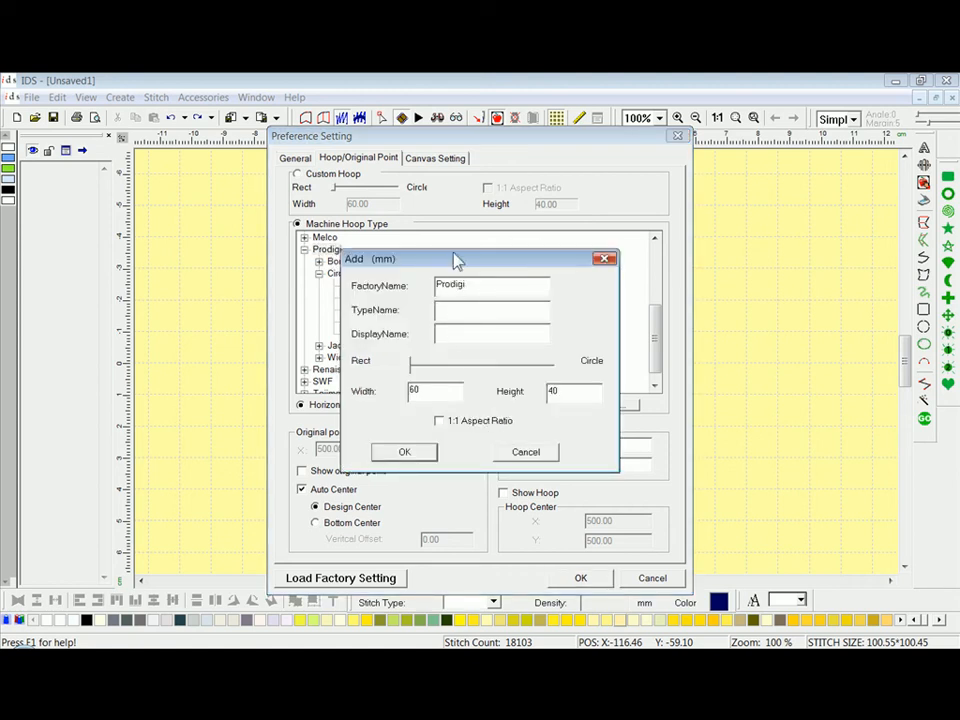
{"action": "type", "text": "Oval"}
{"action": "key", "text": "Tab"}
{"action": "type", "text": "90"}
{"action": "double_click", "coordinate": [415, 390]}
{"action": "key", "text": "BackSpace"}
{"action": "left_click_drag", "start_coordinate": [411, 367], "coordinate": [562, 376]}
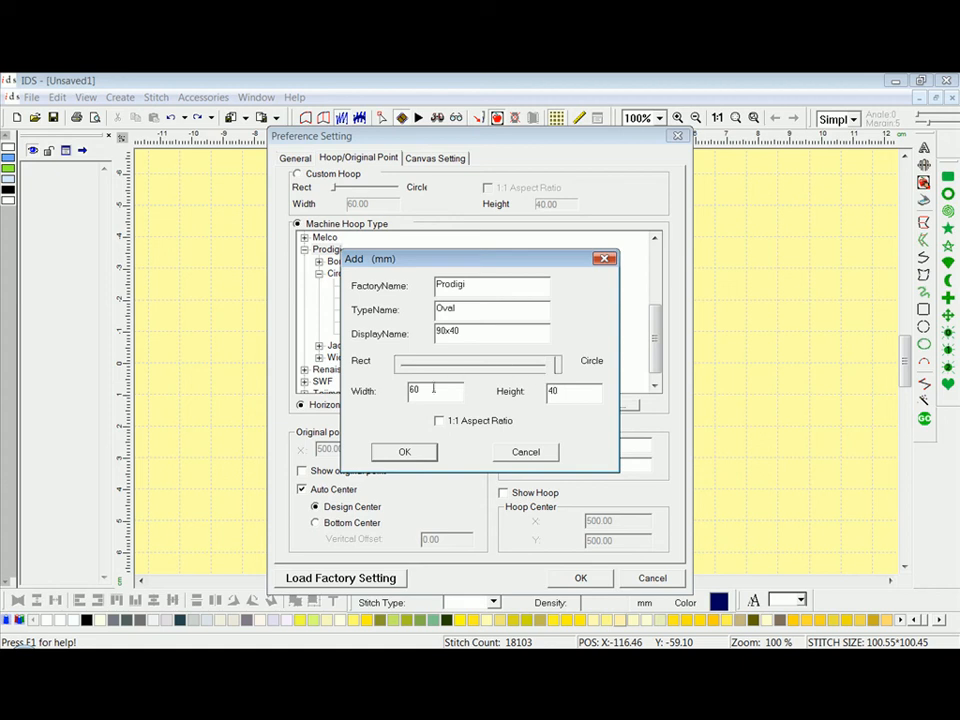
Set the new oval hoop's width to 40 and height to 90 mm and add it to the list.
{"action": "left_click_drag", "start_coordinate": [422, 392], "coordinate": [362, 392]}
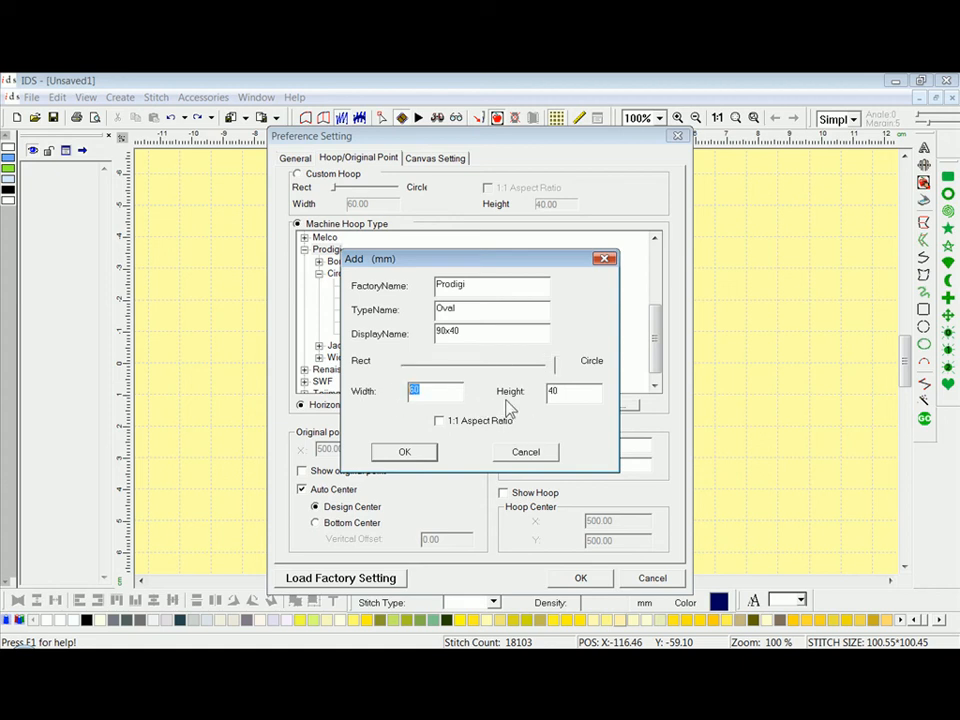
{"action": "type", "text": "40"}
{"action": "double_click", "coordinate": [558, 391]}
{"action": "type", "text": "90"}
{"action": "left_click", "coordinate": [400, 453]}
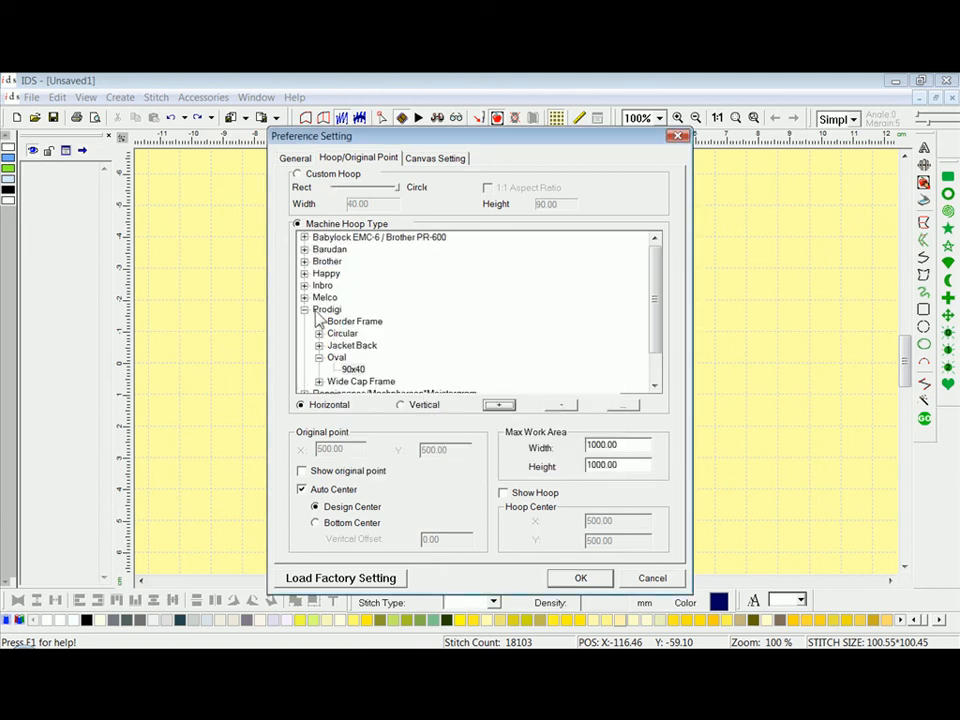
{"action": "left_click_drag", "start_coordinate": [654, 289], "coordinate": [658, 335]}
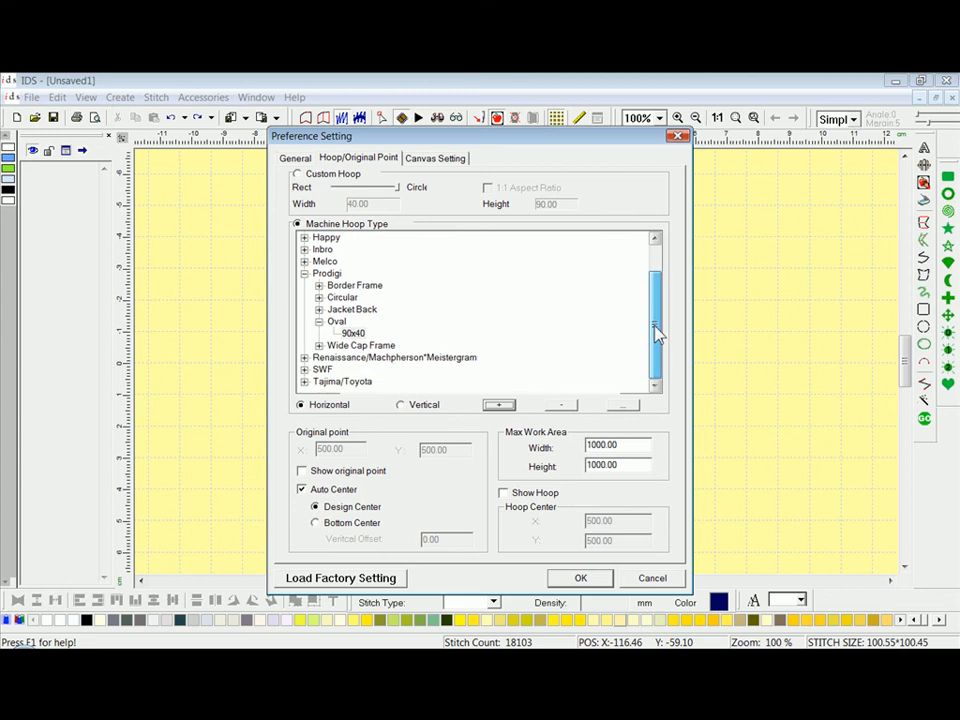
{"action": "left_click", "coordinate": [348, 311]}
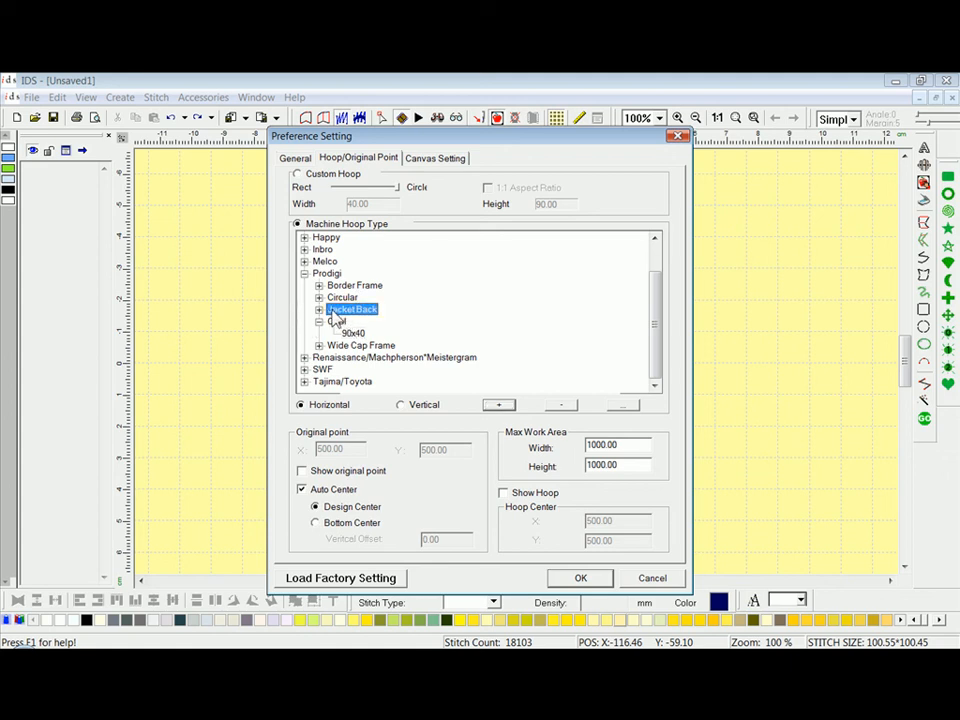
{"action": "left_click", "coordinate": [499, 406]}
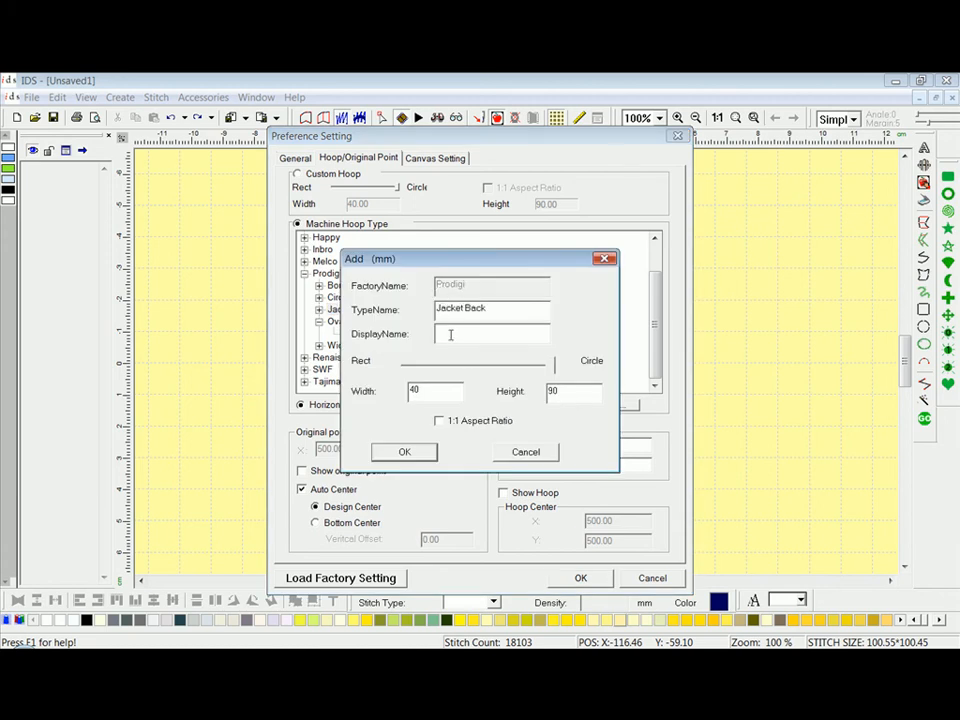
{"action": "left_click", "coordinate": [534, 456]}
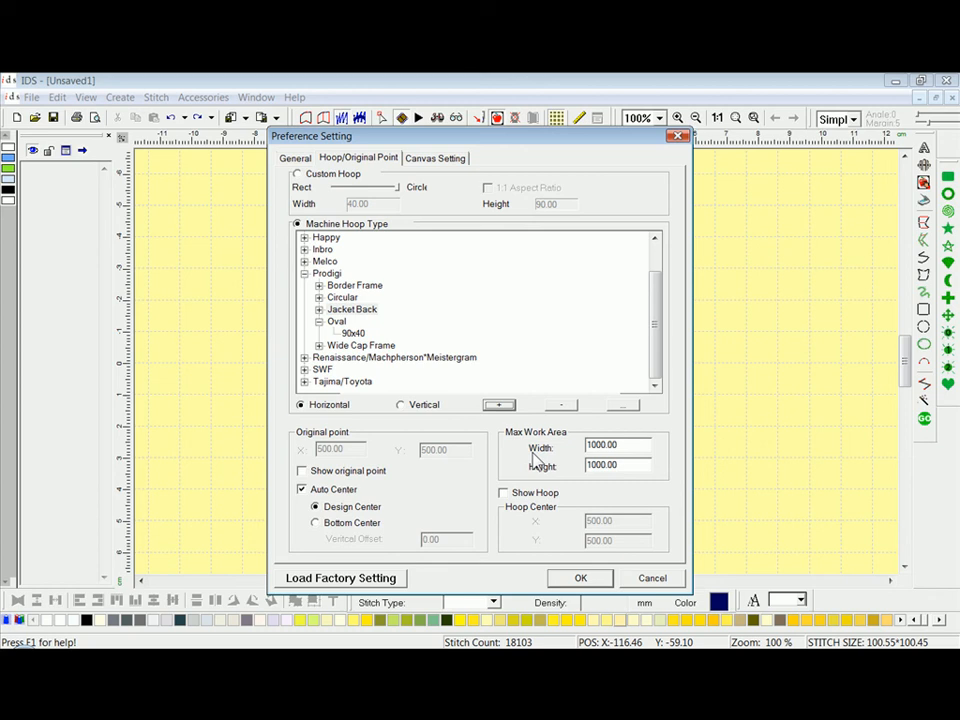
Delete the Oval type from the Prodigi machine hoops.
{"action": "left_click", "coordinate": [358, 336]}
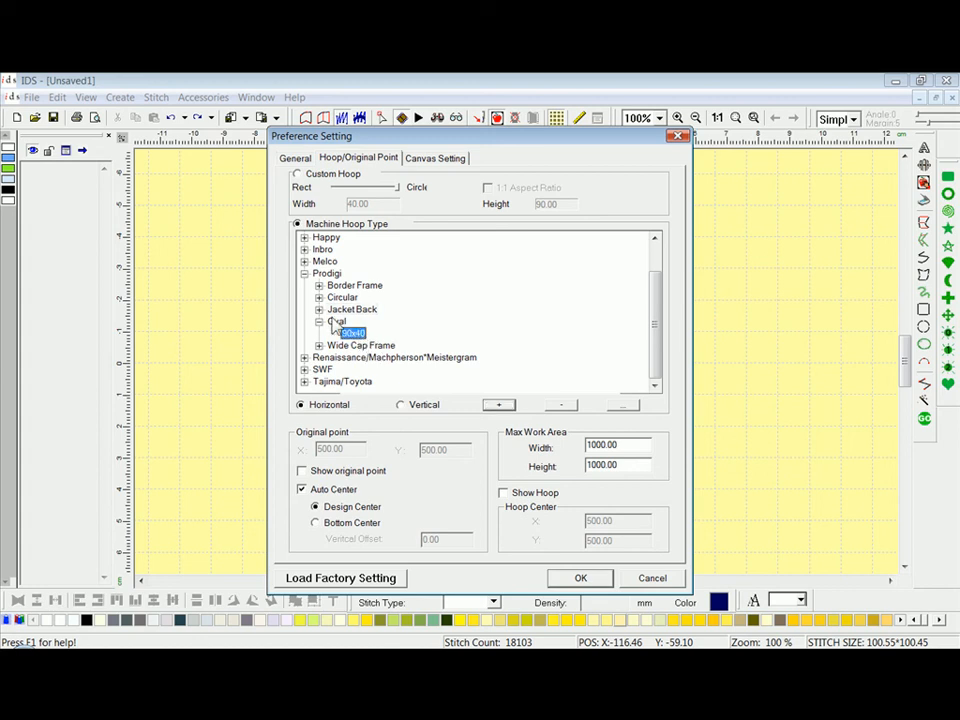
{"action": "left_click", "coordinate": [338, 323]}
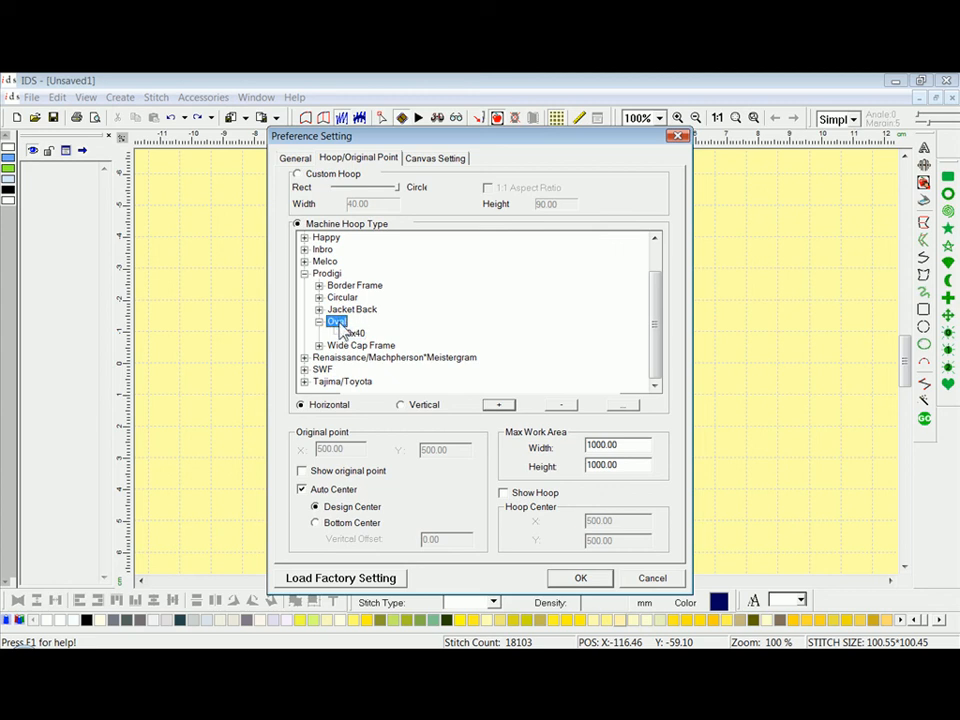
{"action": "left_click", "coordinate": [572, 410]}
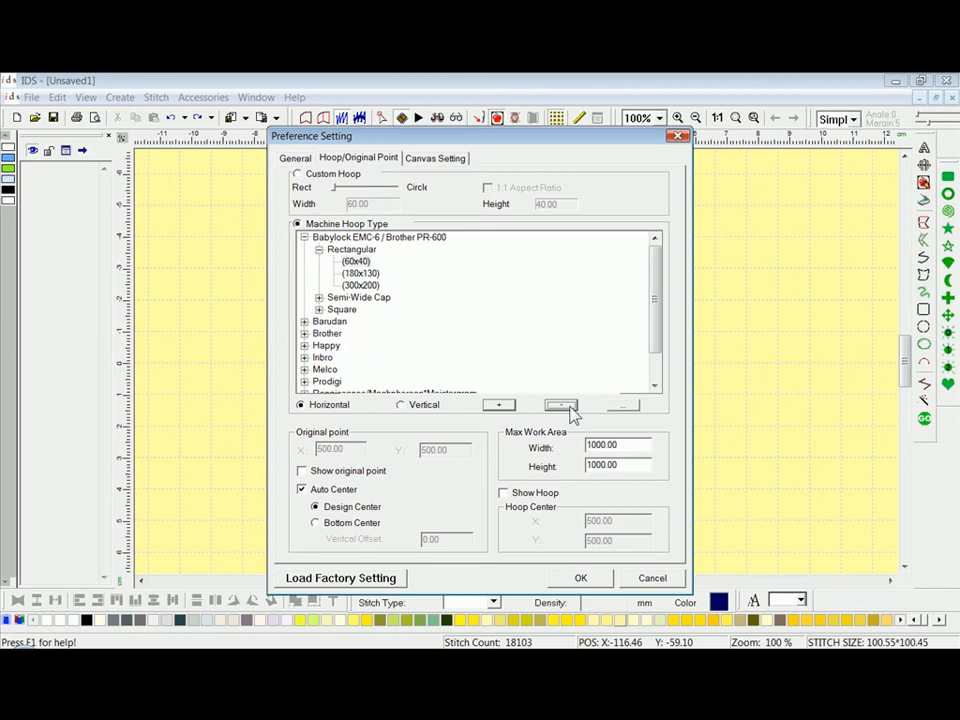
Edit the Prodigi Jacket Back (300x300) hoop so its shape is partly rounded from Rect toward Circle.
{"action": "left_click_drag", "start_coordinate": [658, 300], "coordinate": [670, 343]}
{"action": "double_click", "coordinate": [326, 345]}
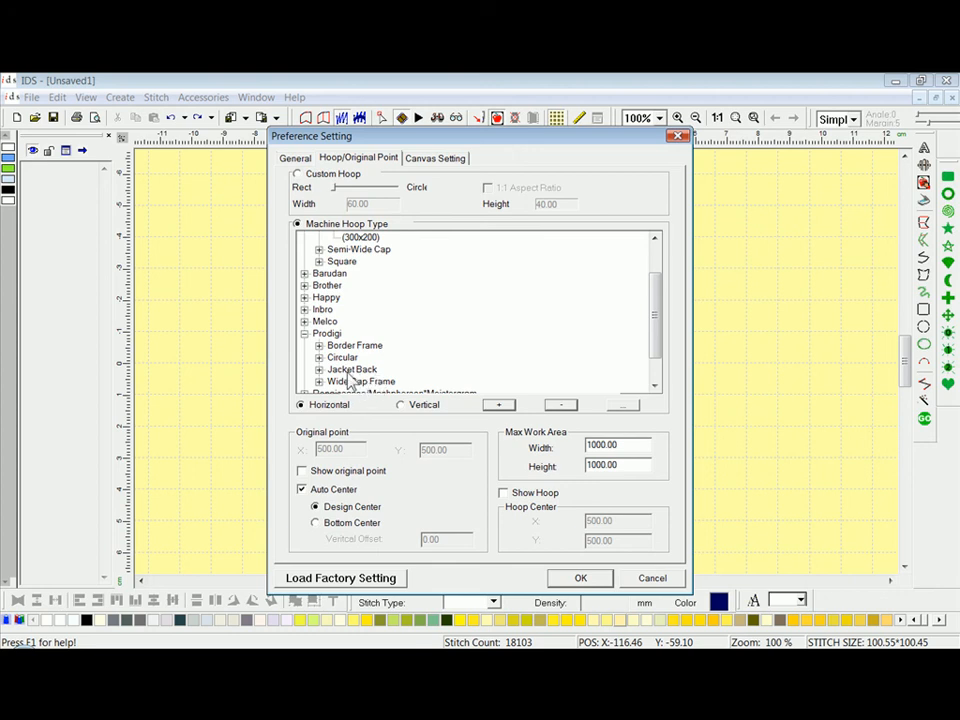
{"action": "left_click", "coordinate": [319, 369]}
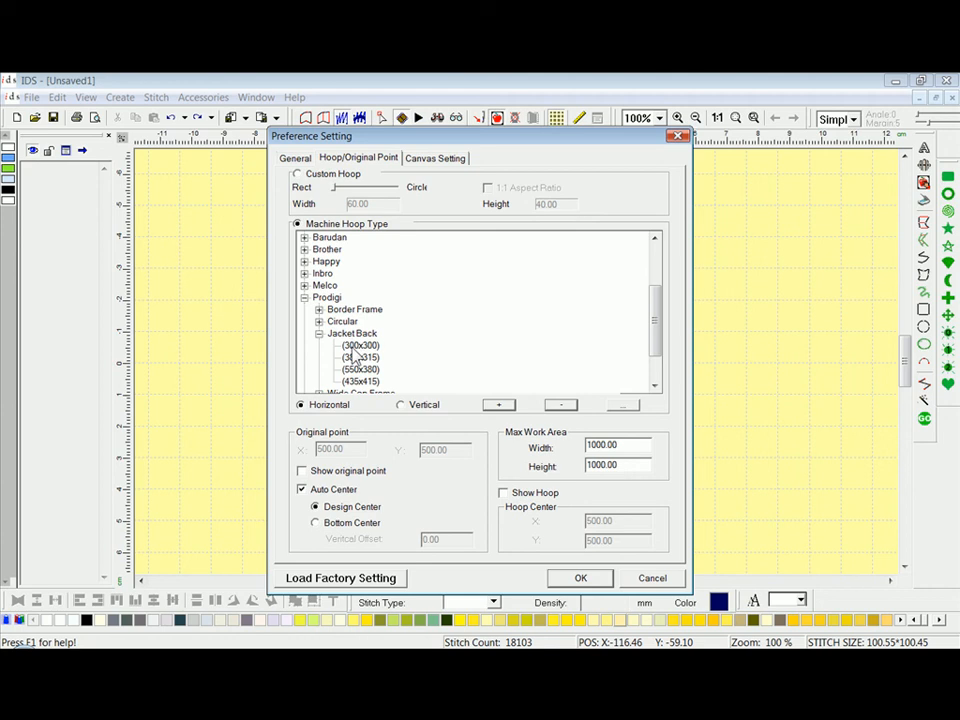
{"action": "left_click", "coordinate": [353, 347]}
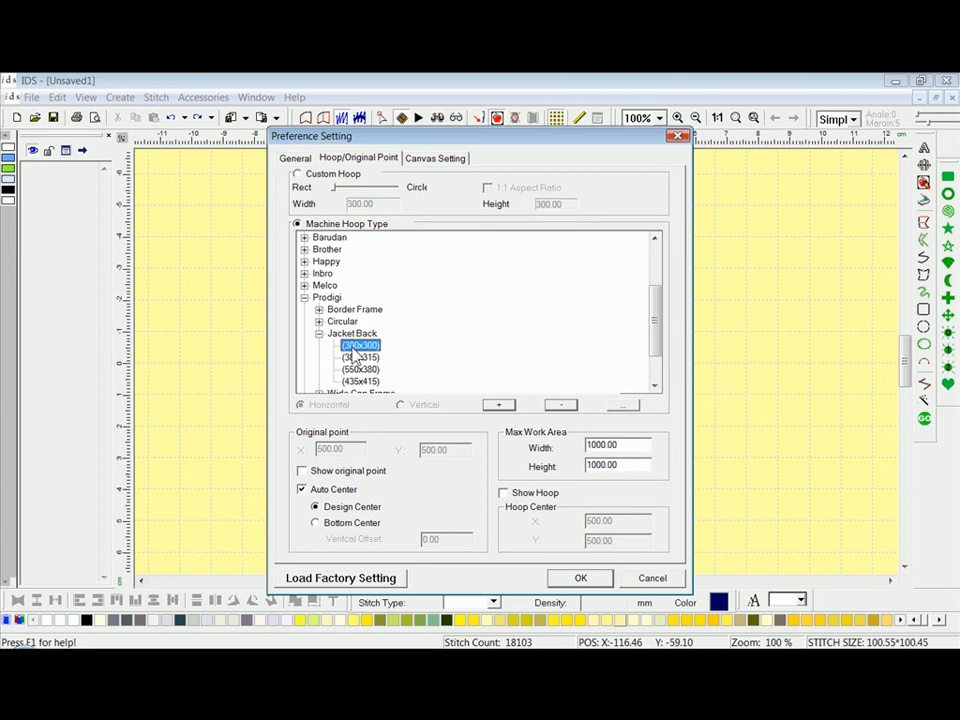
{"action": "left_click", "coordinate": [630, 407]}
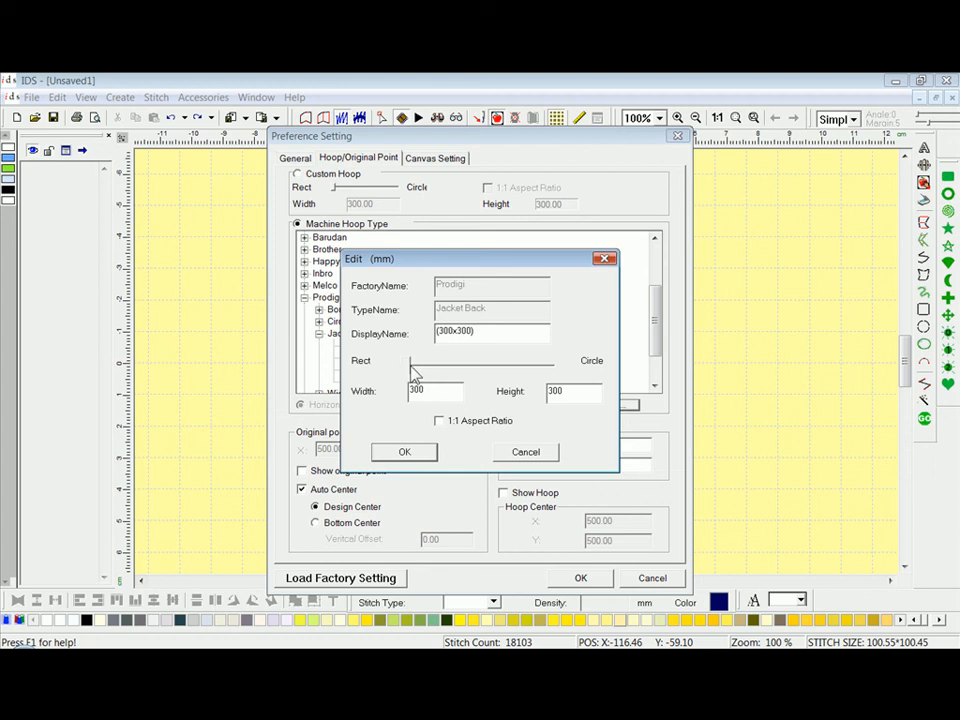
{"action": "left_click_drag", "start_coordinate": [413, 370], "coordinate": [452, 367]}
{"action": "left_click", "coordinate": [405, 453]}
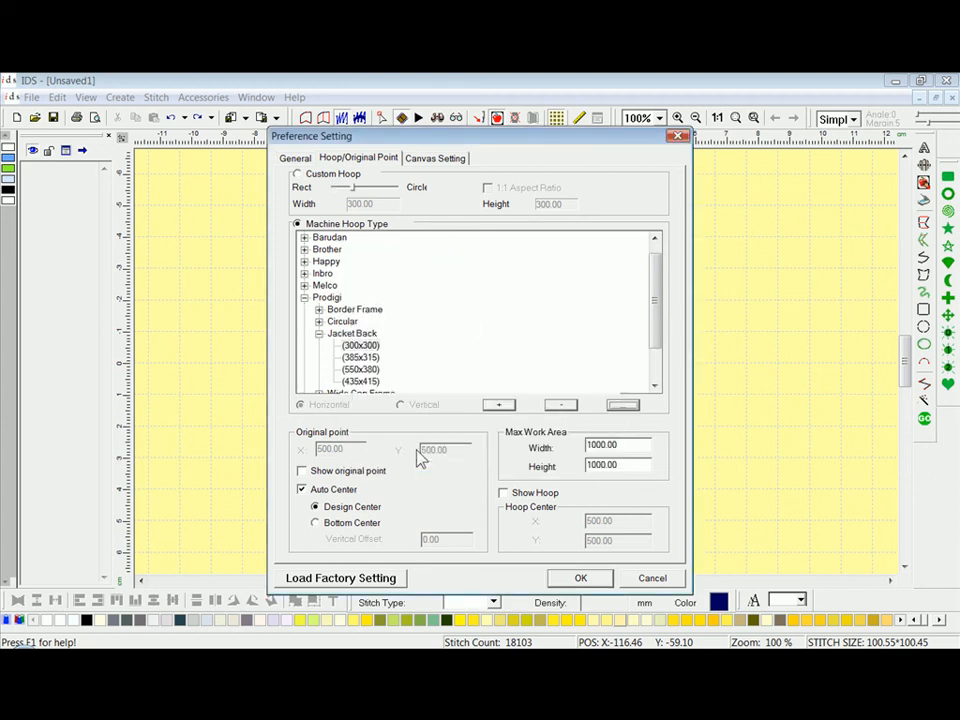
Reopen the settings of the Jacket Back (300x300) hoop to check its shape, and accept them.
{"action": "left_click", "coordinate": [377, 346]}
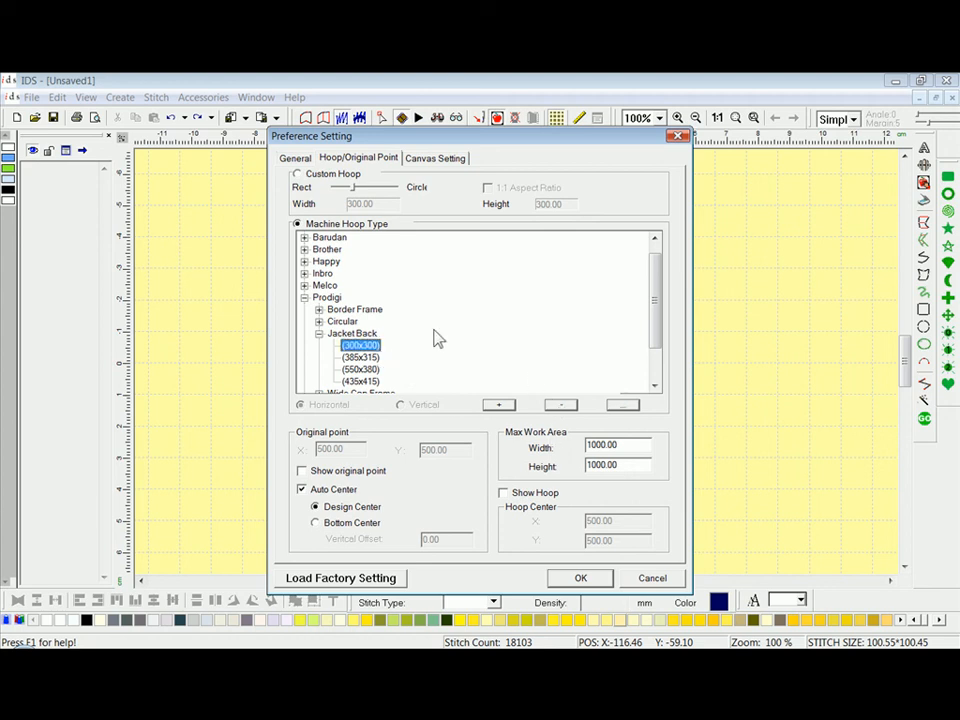
{"action": "left_click", "coordinate": [621, 407]}
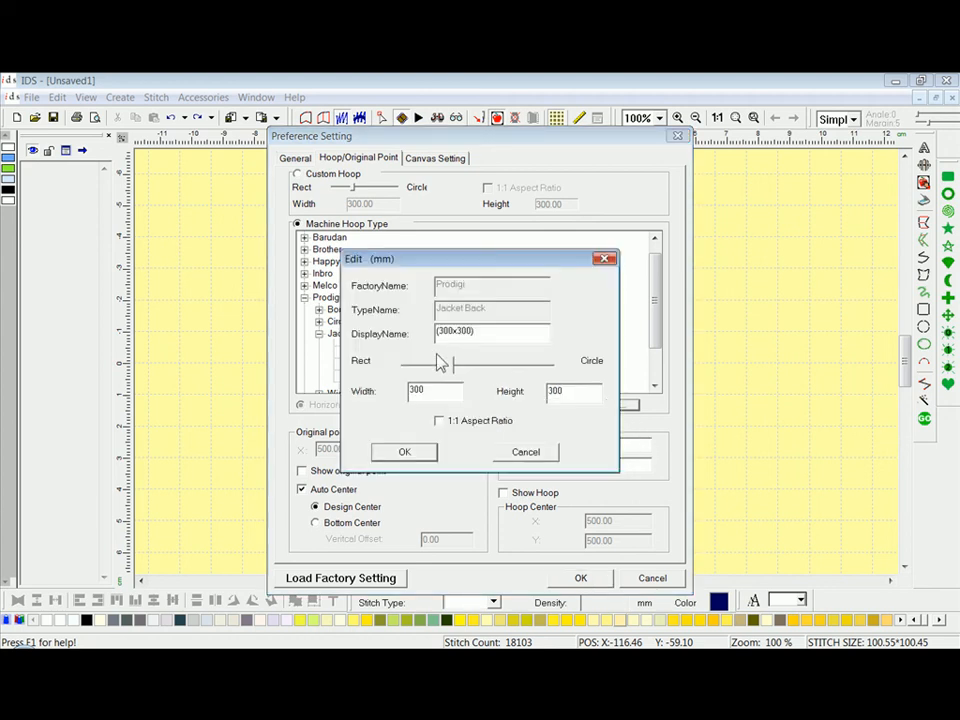
{"action": "left_click", "coordinate": [422, 455]}
Turn on the display of the hoop and of the original point in the hoop preferences.
{"action": "left_click_drag", "start_coordinate": [658, 326], "coordinate": [673, 372]}
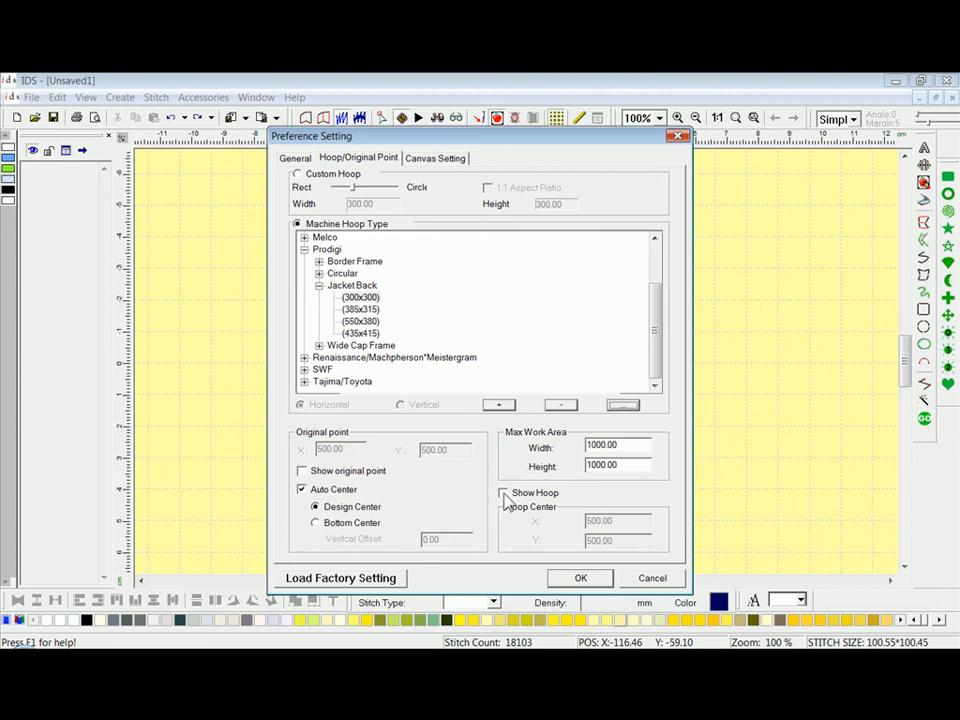
{"action": "left_click", "coordinate": [505, 496]}
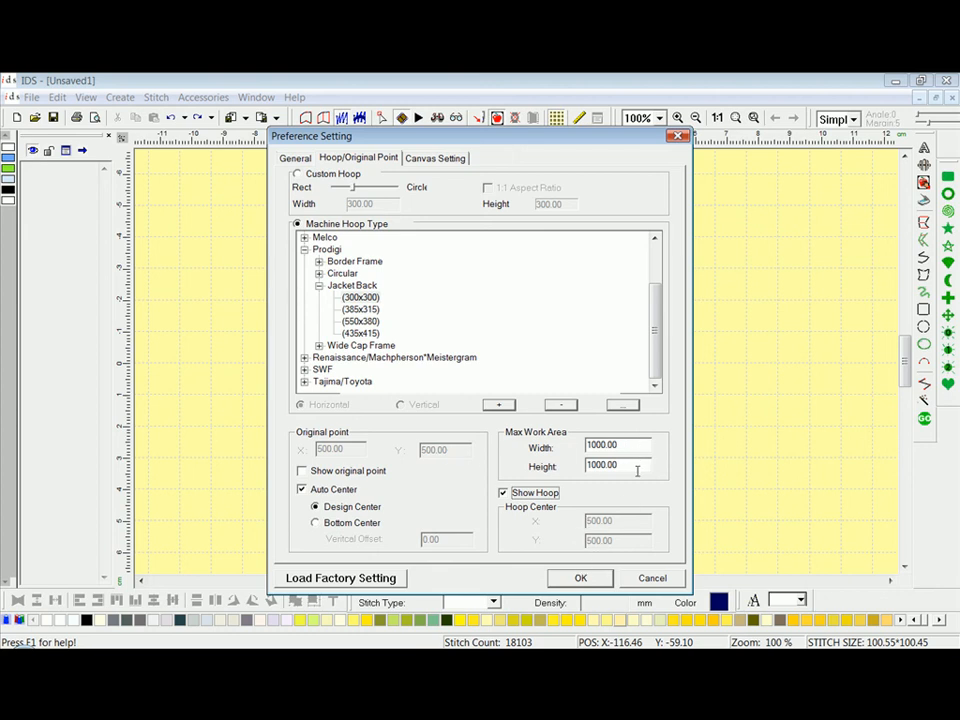
{"action": "left_click", "coordinate": [304, 472]}
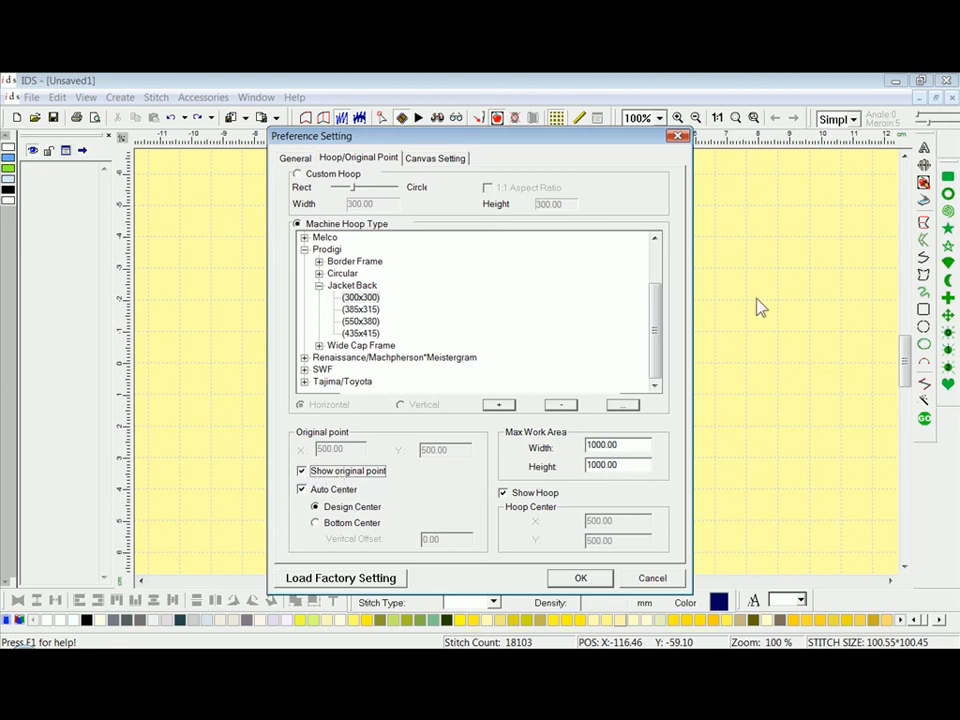
In the canvas settings, select light gray for the background color and expand the custom color definition.
{"action": "left_click", "coordinate": [441, 160]}
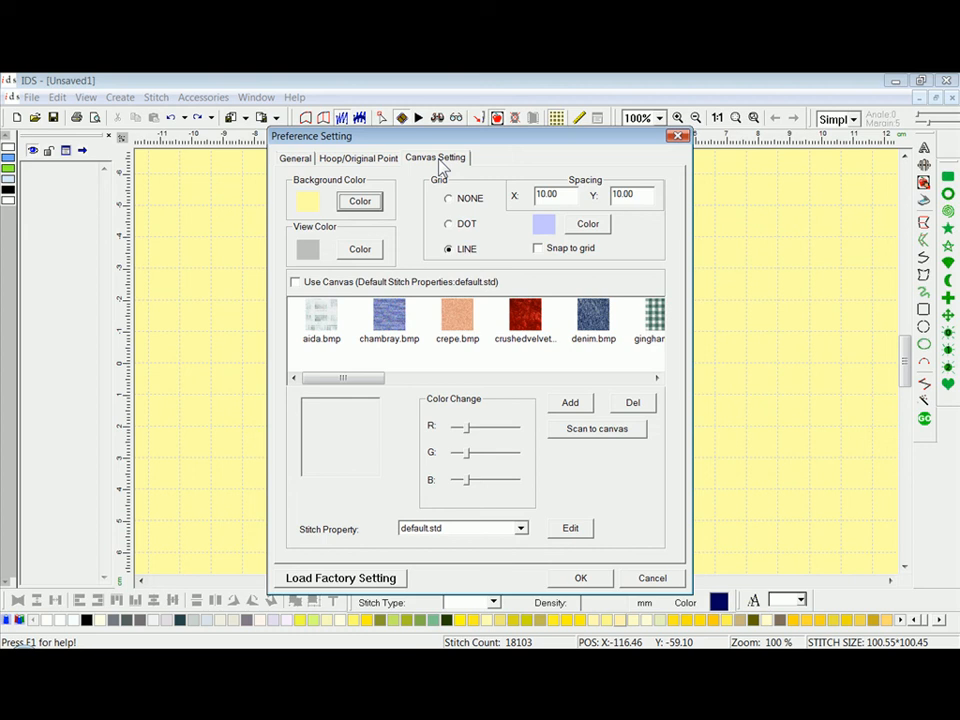
{"action": "left_click", "coordinate": [358, 203]}
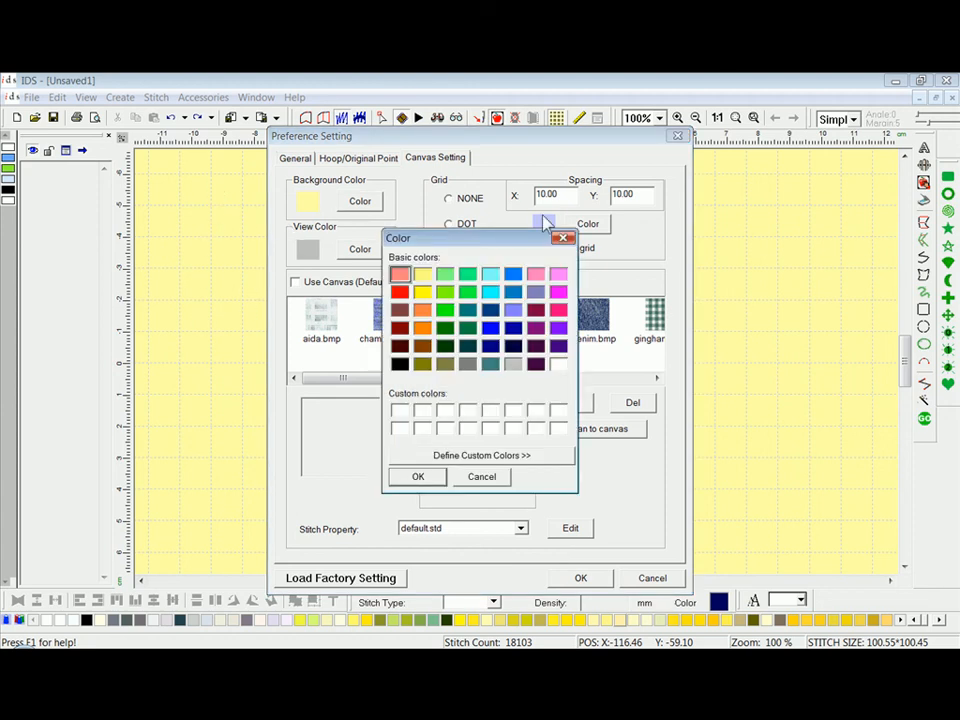
{"action": "left_click", "coordinate": [512, 365]}
{"action": "left_click", "coordinate": [478, 456]}
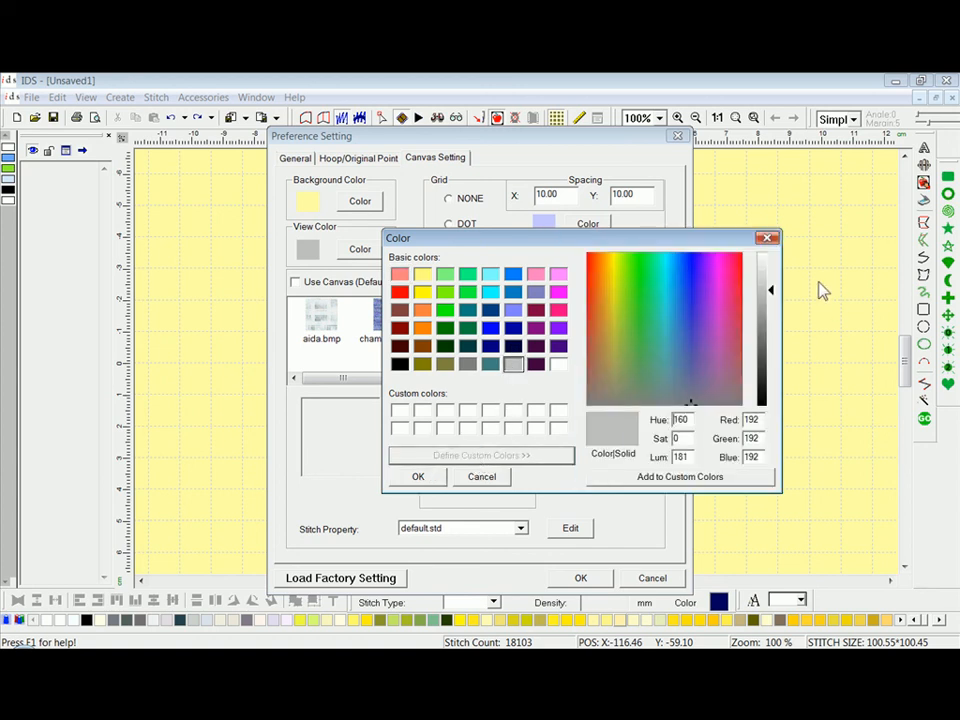
Try a green custom shade, darken it, and try a muted blue for the canvas background color.
{"action": "left_click", "coordinate": [641, 279]}
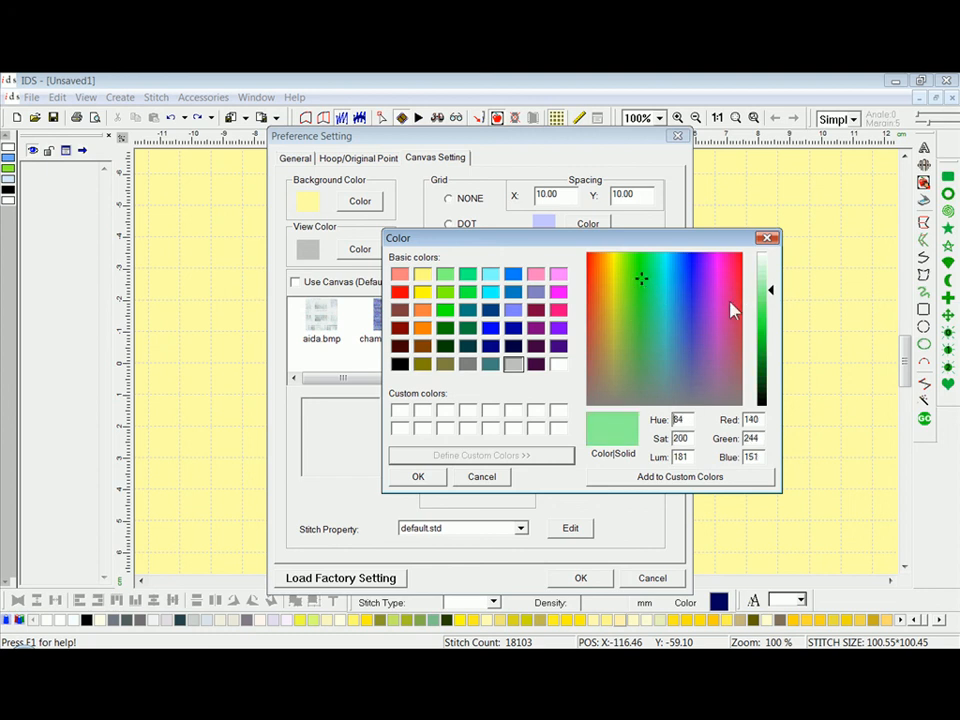
{"action": "left_click_drag", "start_coordinate": [774, 289], "coordinate": [776, 326]}
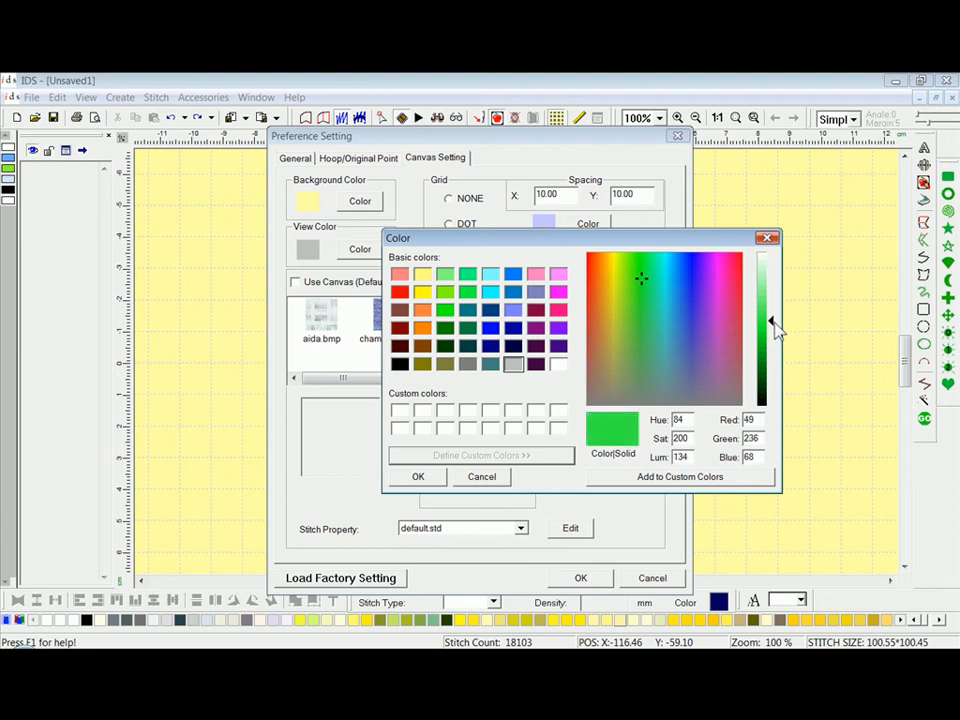
{"action": "left_click", "coordinate": [674, 354]}
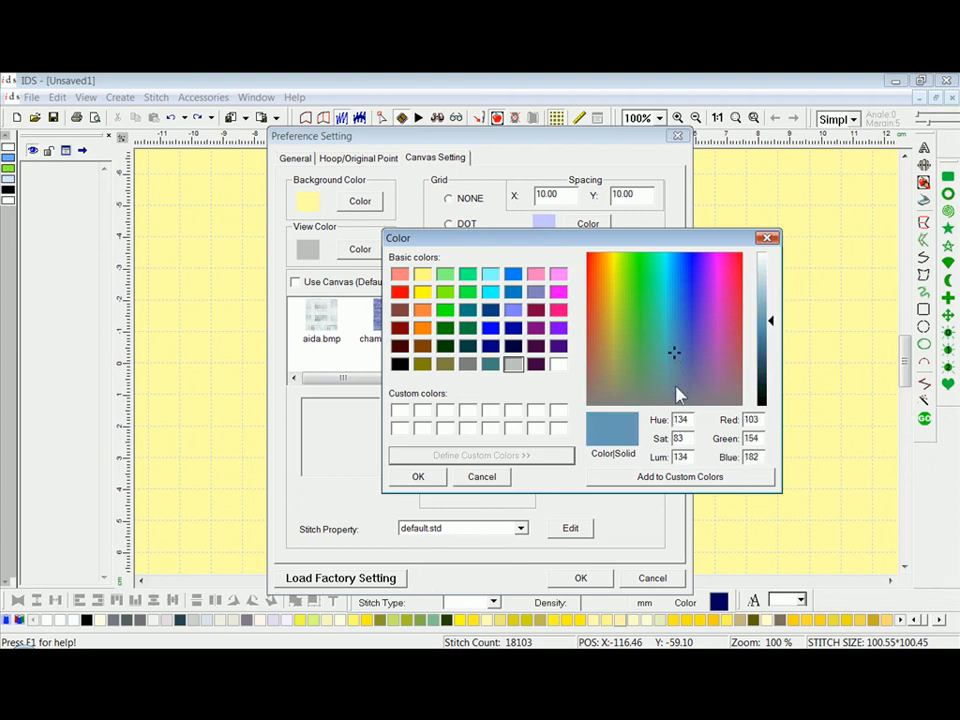
Set the canvas background to a very light gray with red, green and blue values of 225.
{"action": "left_click", "coordinate": [513, 364]}
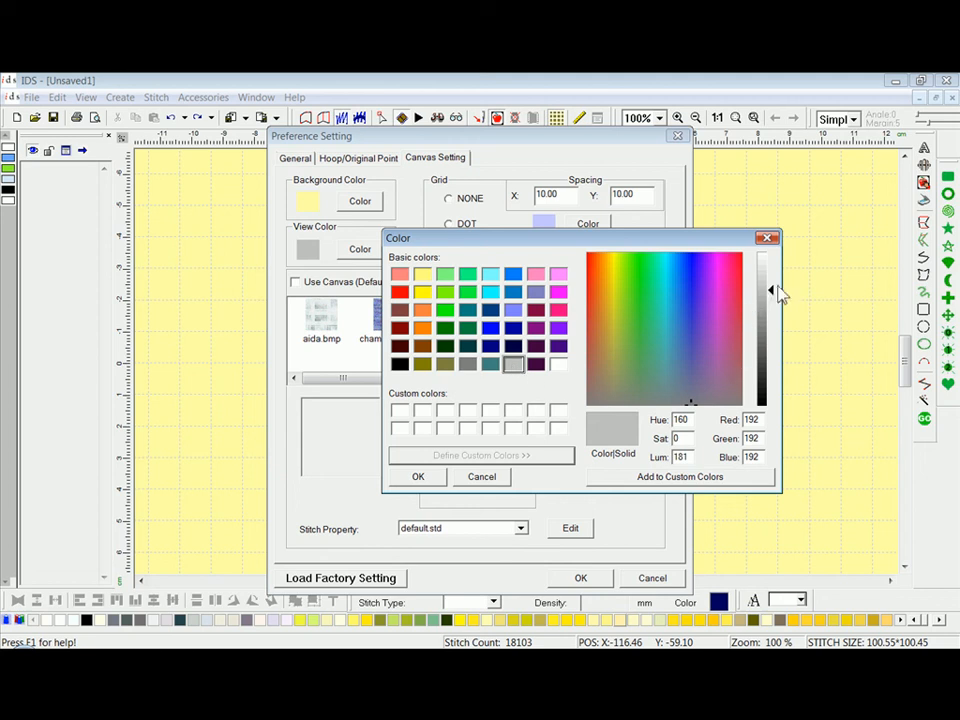
{"action": "left_click_drag", "start_coordinate": [774, 293], "coordinate": [771, 271]}
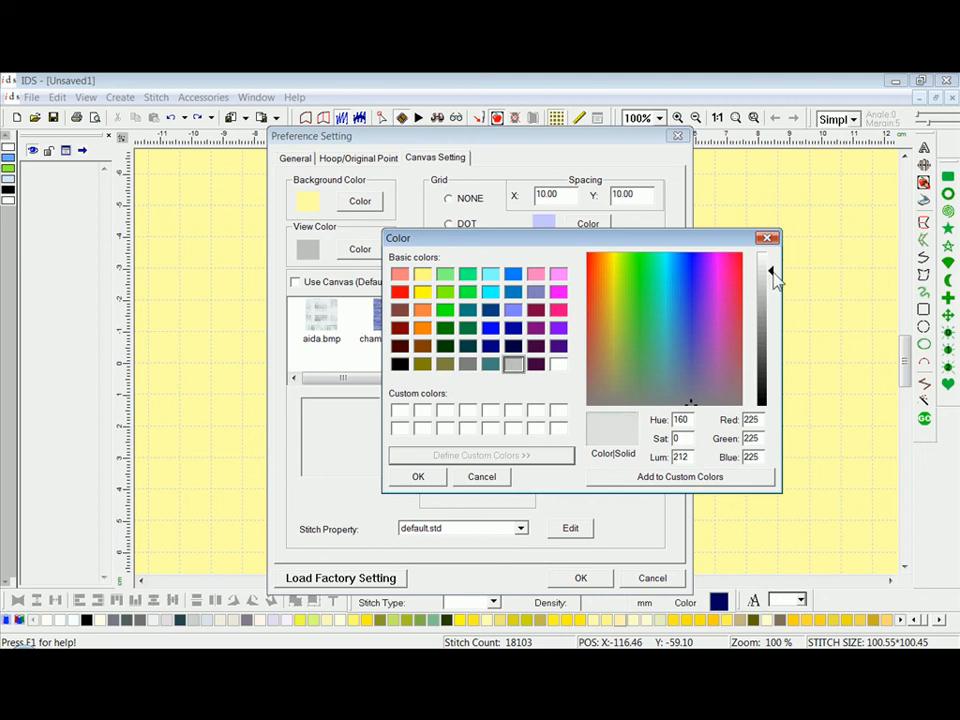
{"action": "left_click", "coordinate": [420, 477]}
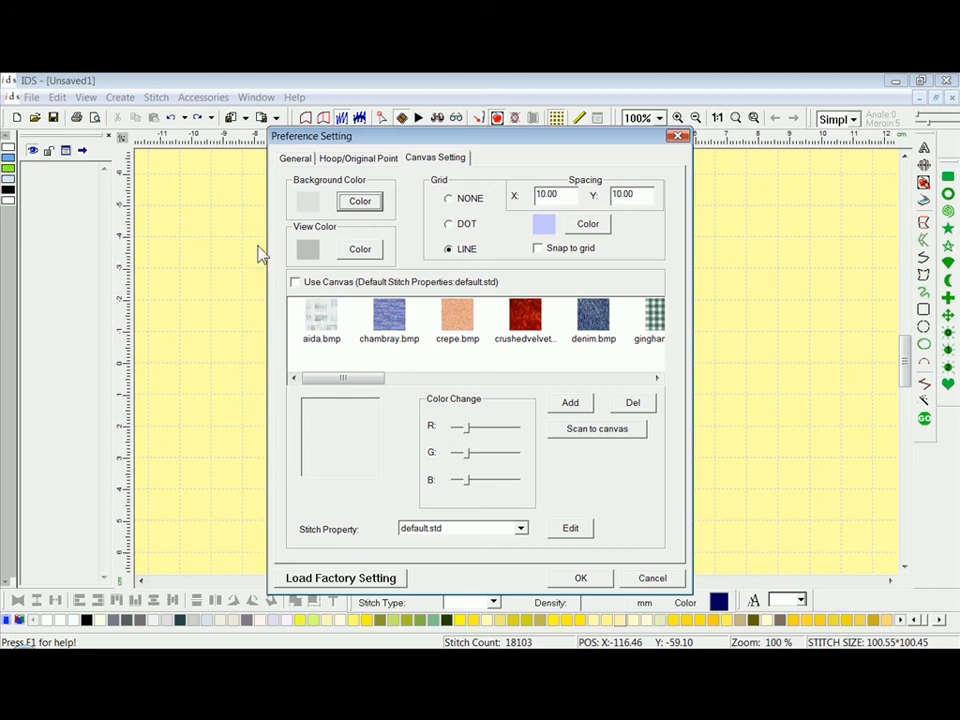
Set the grid spacing to 12.7 in both X and Y and make the grid color white.
{"action": "double_click", "coordinate": [570, 196]}
{"action": "type", "text": "12.7"}
{"action": "double_click", "coordinate": [636, 196]}
{"action": "type", "text": "12.7"}
{"action": "left_click", "coordinate": [590, 226]}
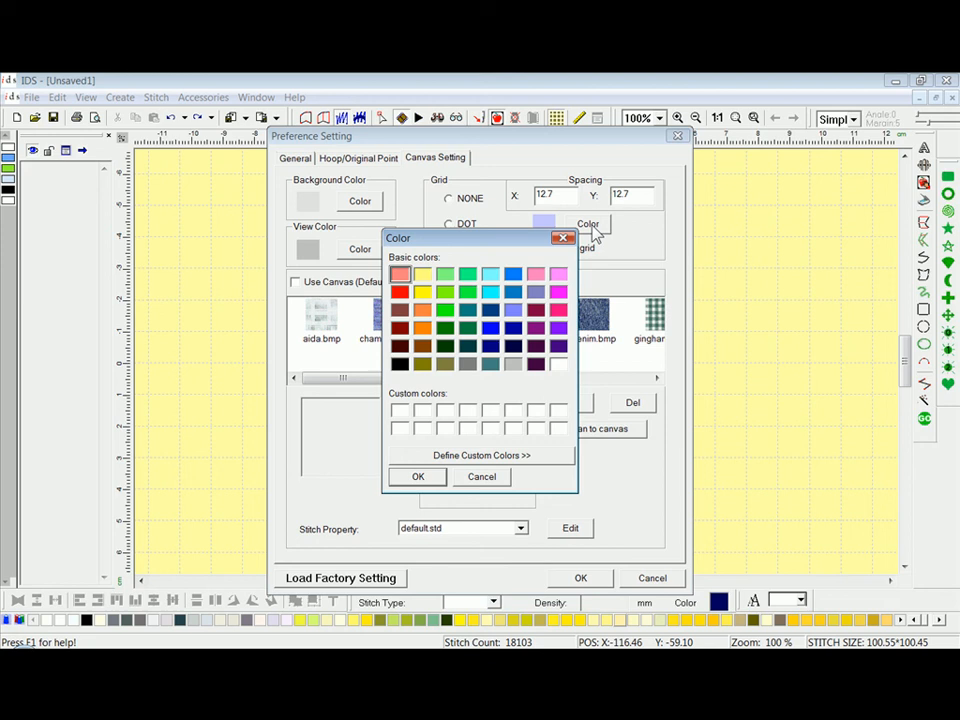
{"action": "left_click", "coordinate": [558, 365]}
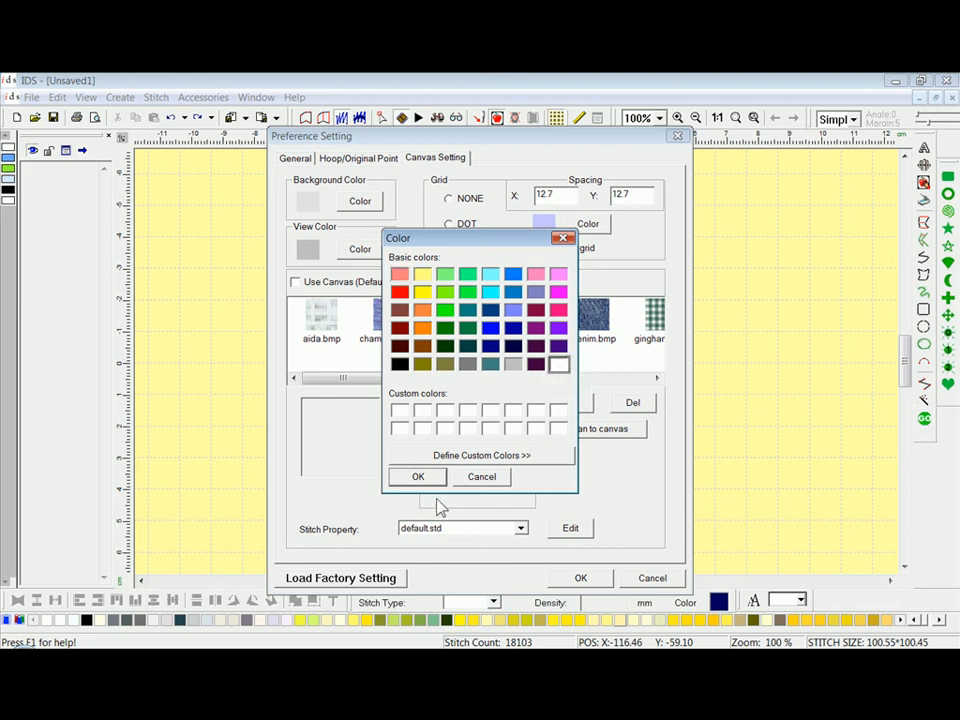
{"action": "left_click", "coordinate": [422, 480]}
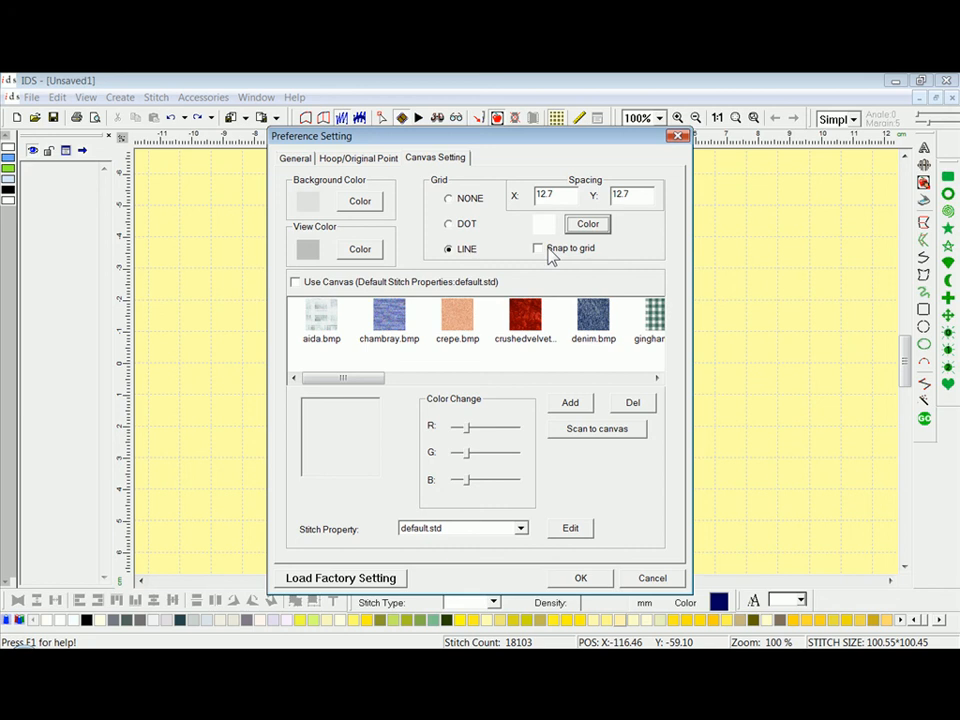
Enable the fabric canvas with denim.bmp, shift its color balance to brown, and apply the preferences.
{"action": "left_click", "coordinate": [296, 283]}
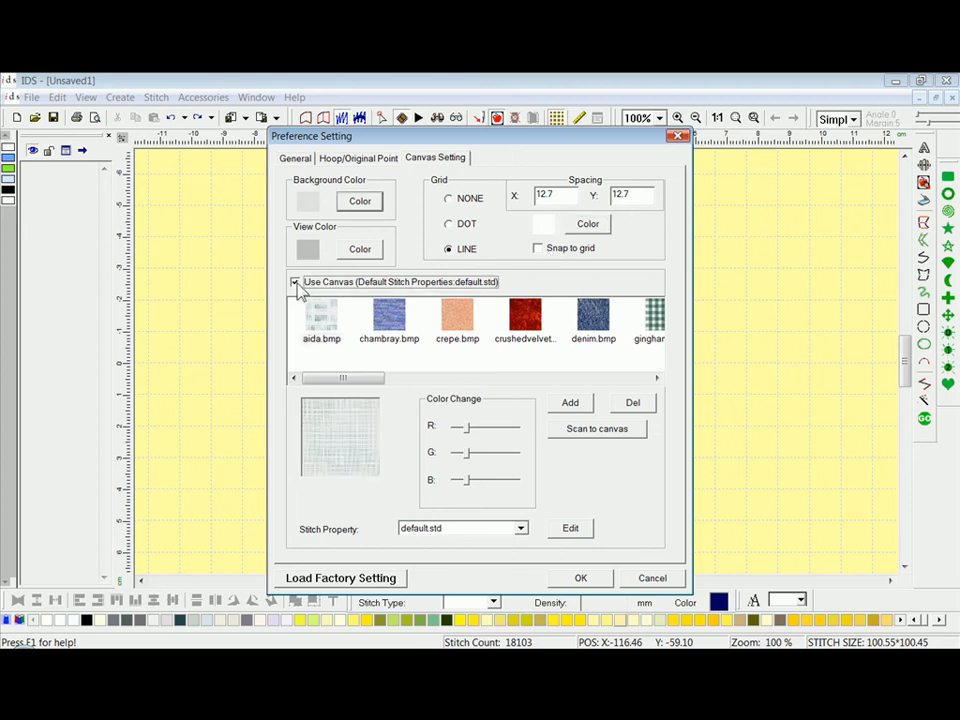
{"action": "left_click_drag", "start_coordinate": [344, 378], "coordinate": [379, 377]}
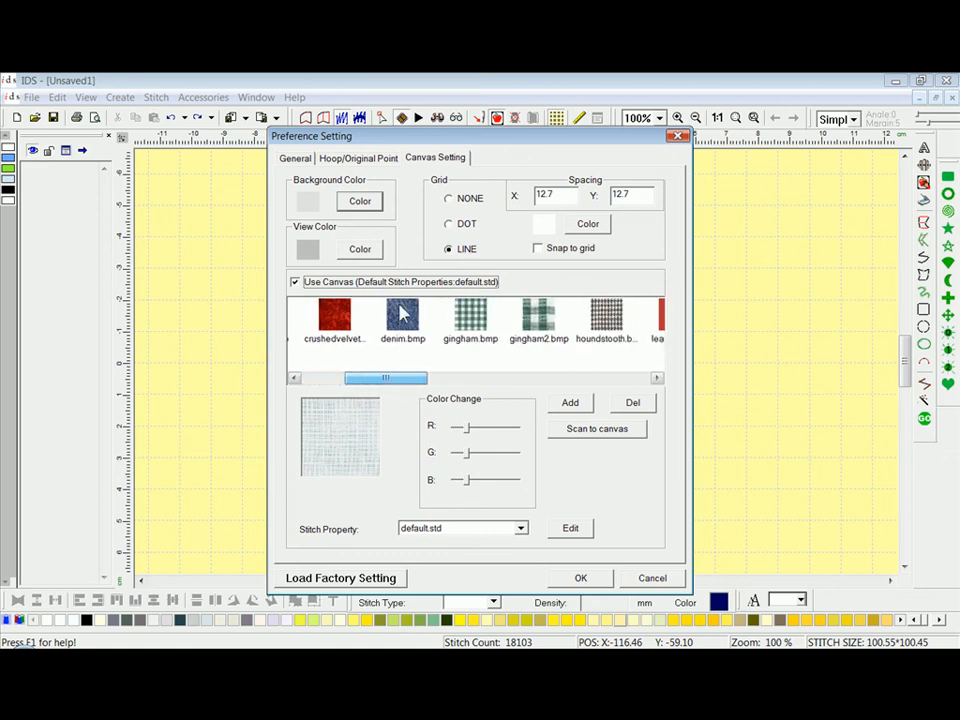
{"action": "left_click", "coordinate": [402, 320]}
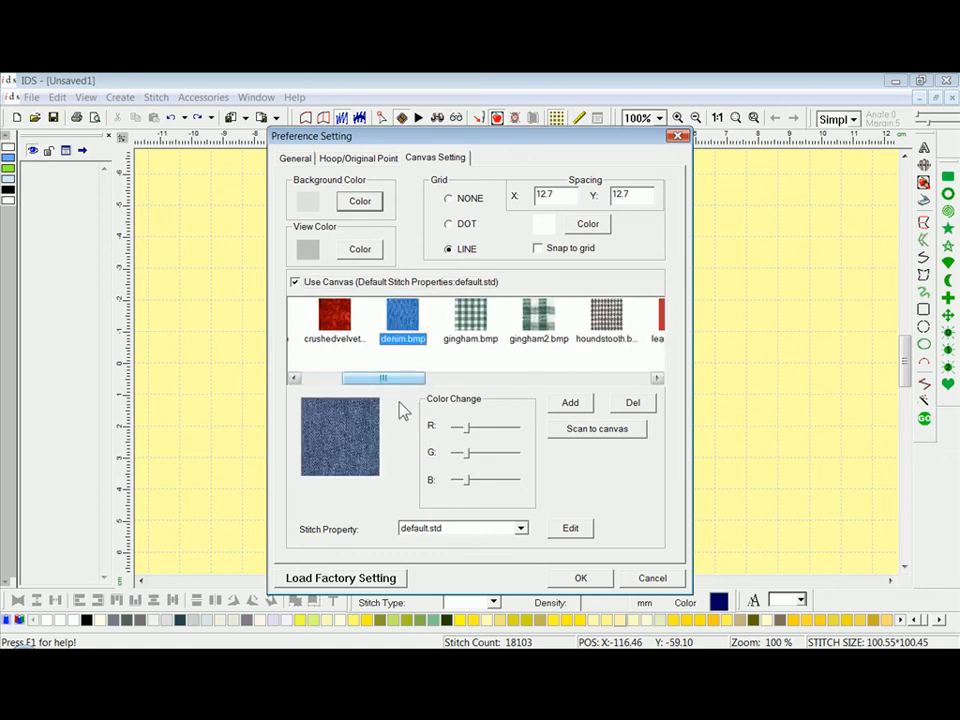
{"action": "left_click_drag", "start_coordinate": [468, 432], "coordinate": [457, 483]}
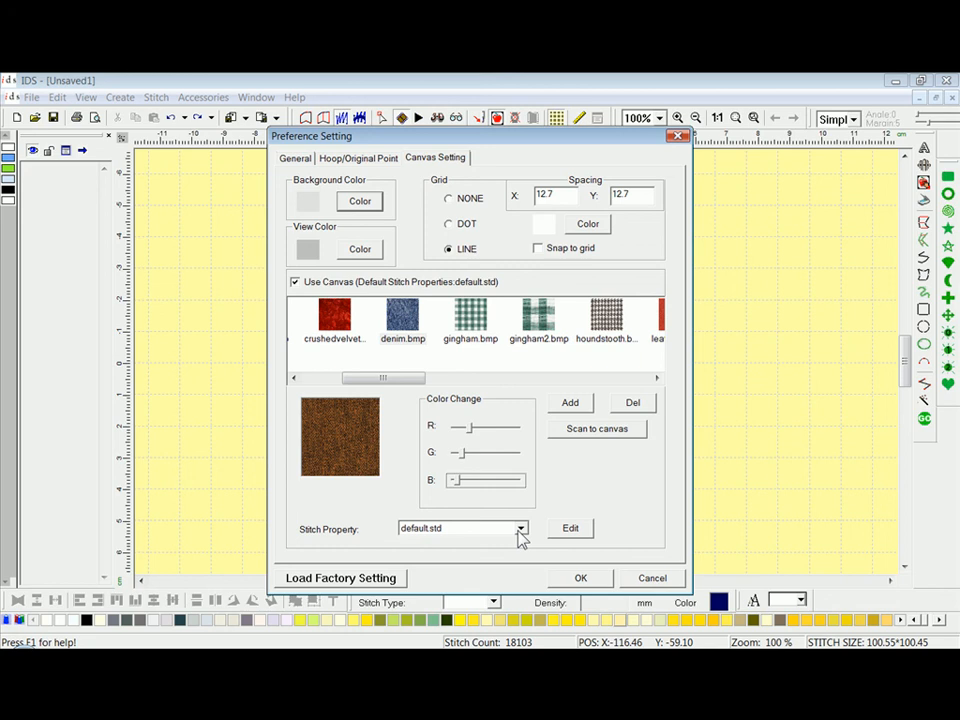
{"action": "left_click", "coordinate": [582, 578]}
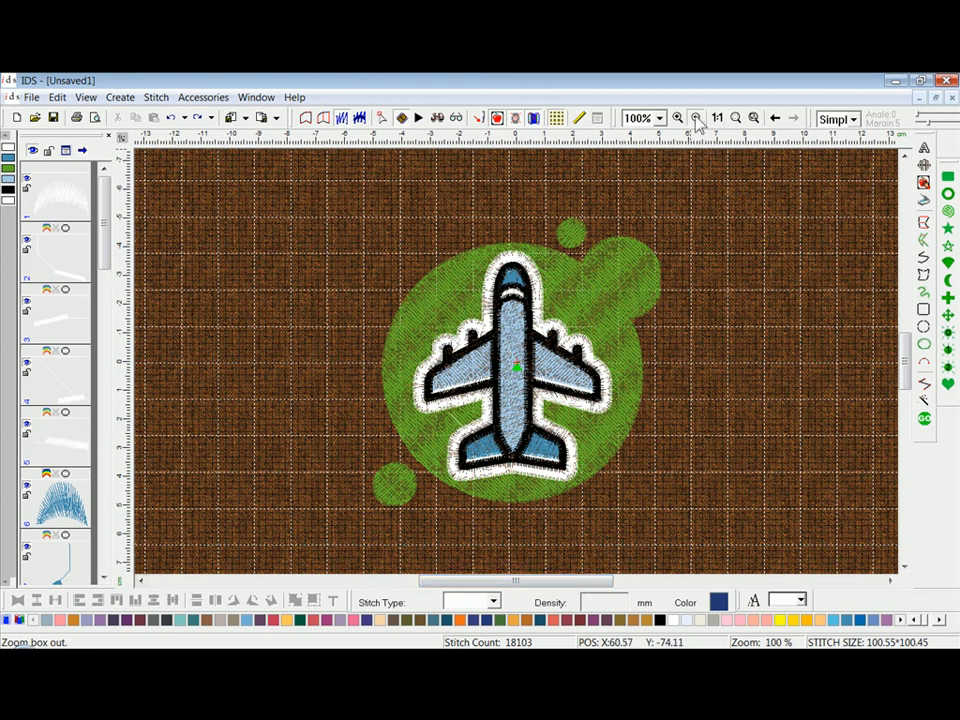
Toggle the display of the hoop around the airplane design, leave it hidden, and hide the fabric canvas.
{"action": "scroll", "coordinate": [520, 374], "scroll_direction": "down", "scroll_amount": 2}
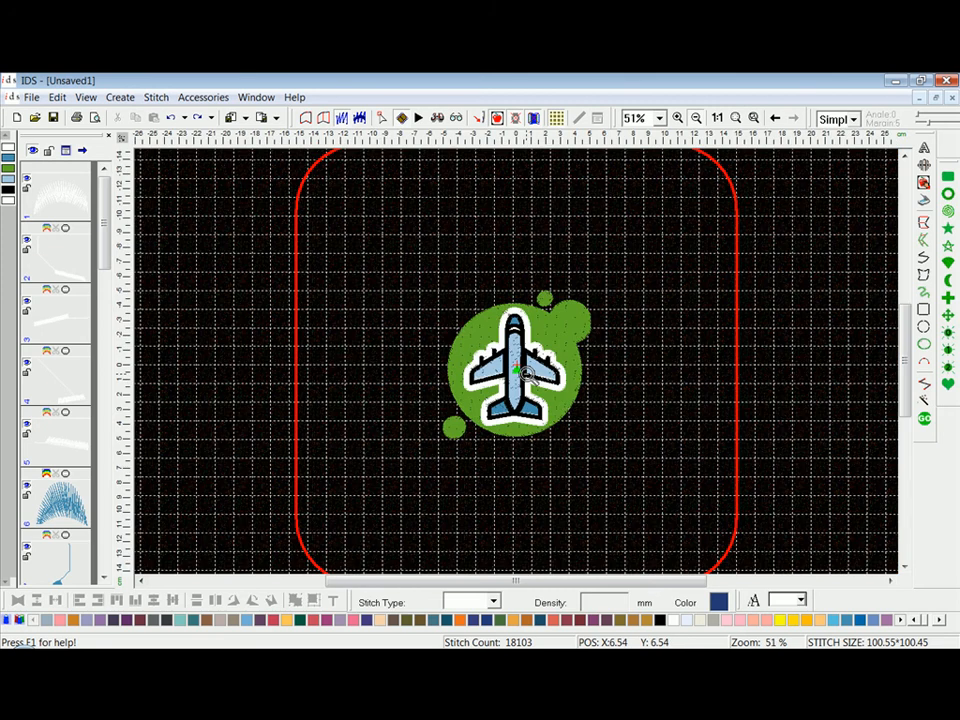
{"action": "scroll", "coordinate": [524, 374], "scroll_direction": "down", "scroll_amount": 1}
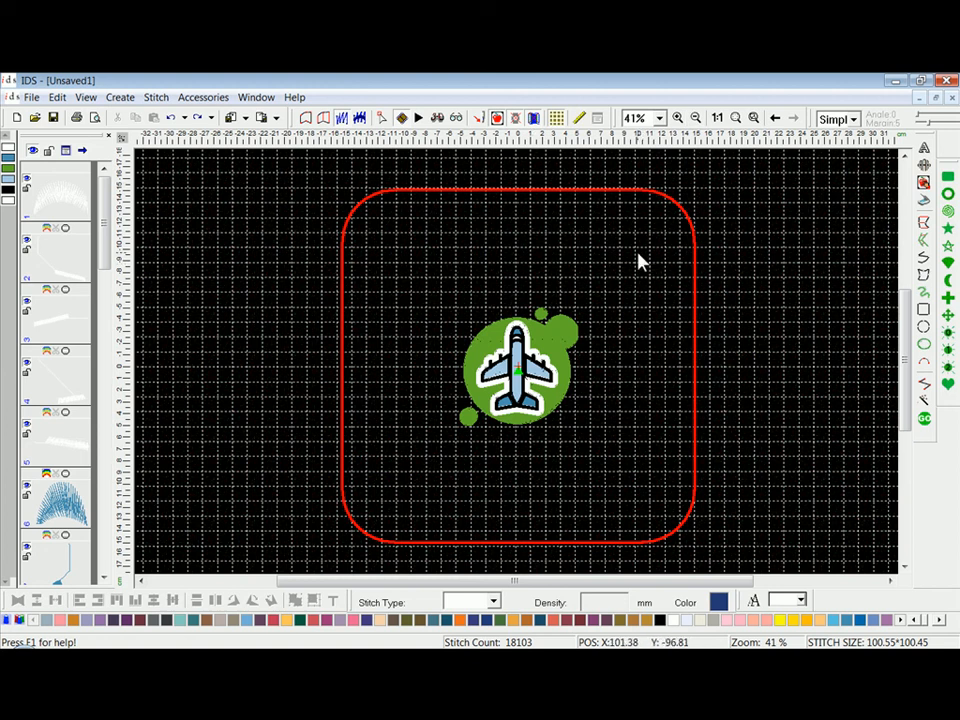
{"action": "left_click", "coordinate": [722, 118]}
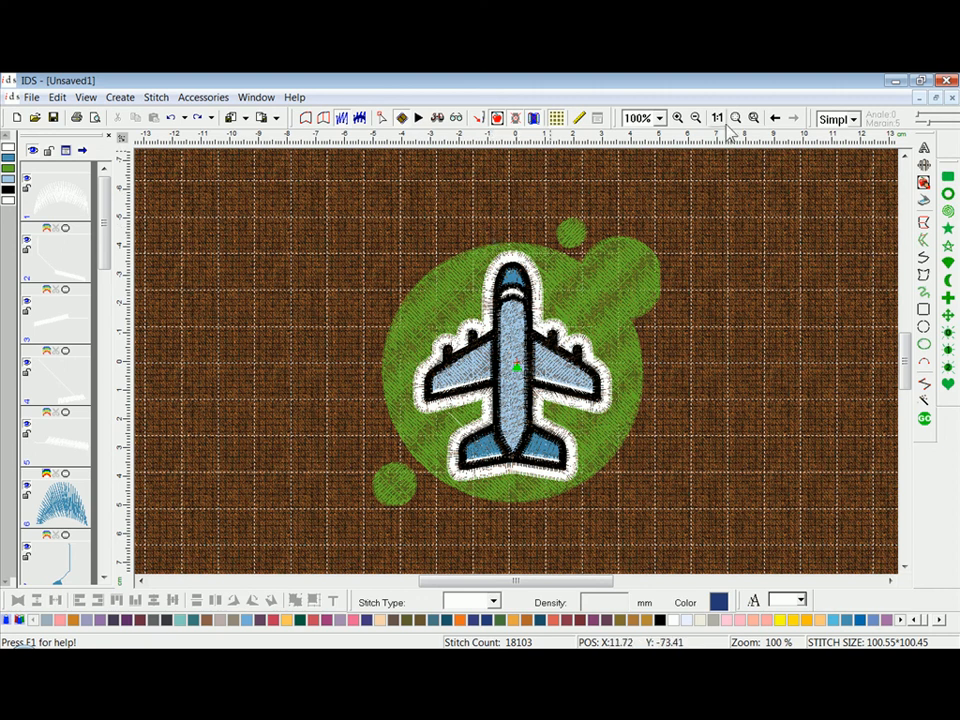
{"action": "scroll", "coordinate": [514, 362], "scroll_direction": "down", "scroll_amount": 2}
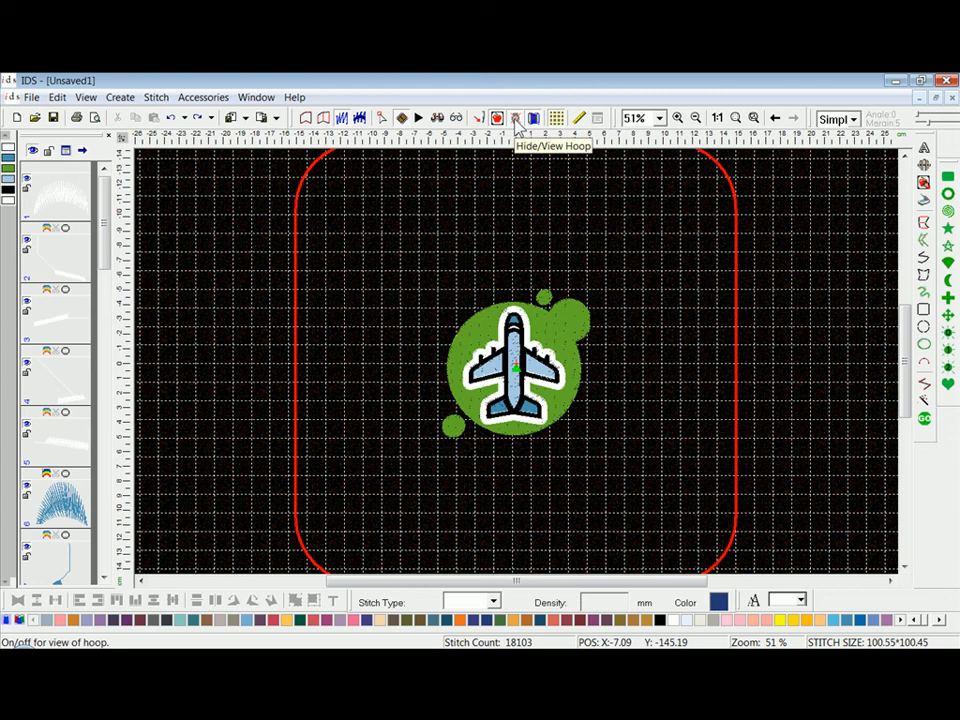
{"action": "left_click", "coordinate": [515, 118]}
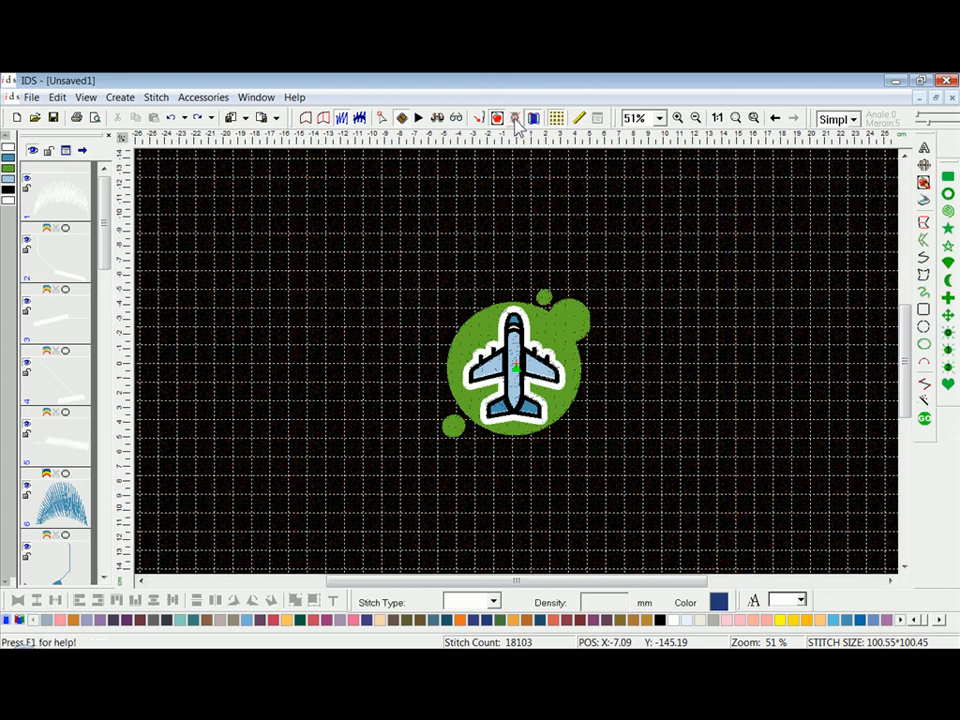
{"action": "left_click", "coordinate": [515, 118]}
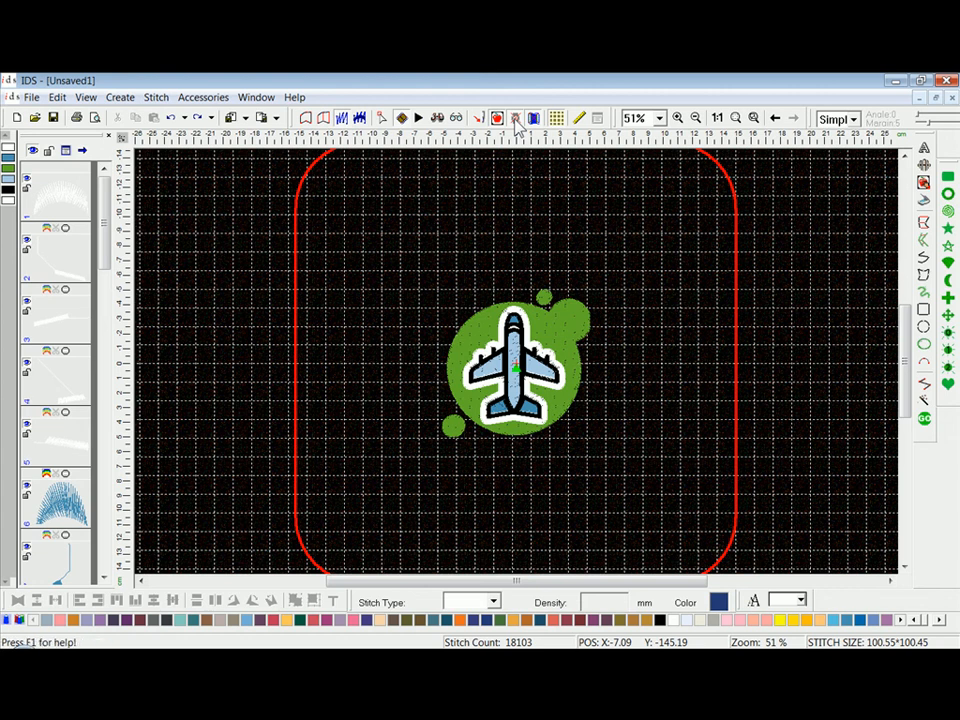
{"action": "left_click", "coordinate": [515, 118]}
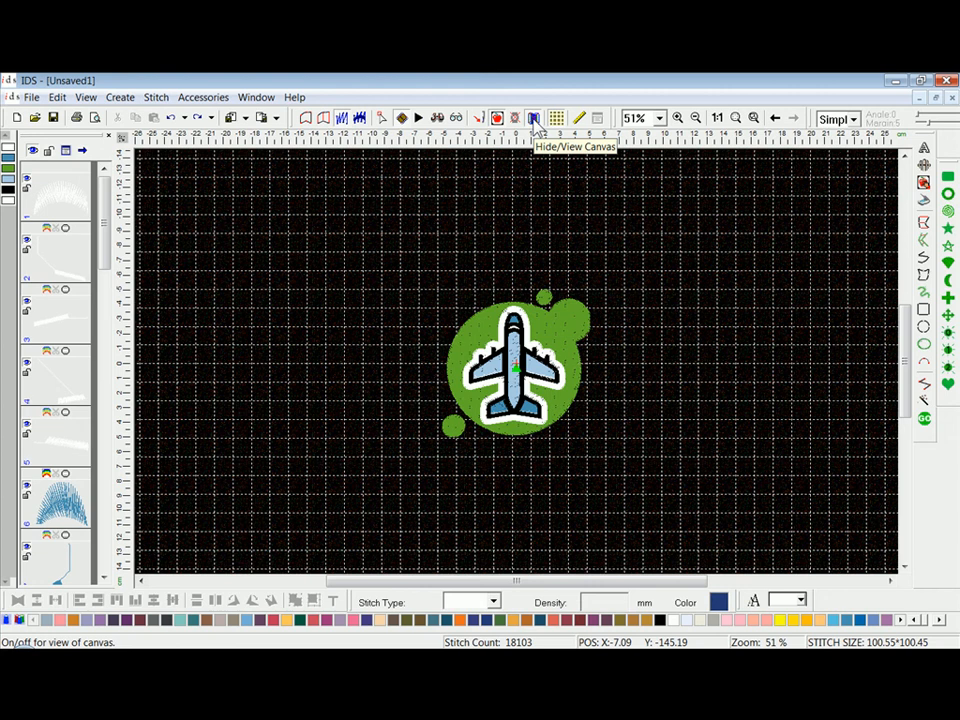
{"action": "left_click", "coordinate": [535, 119]}
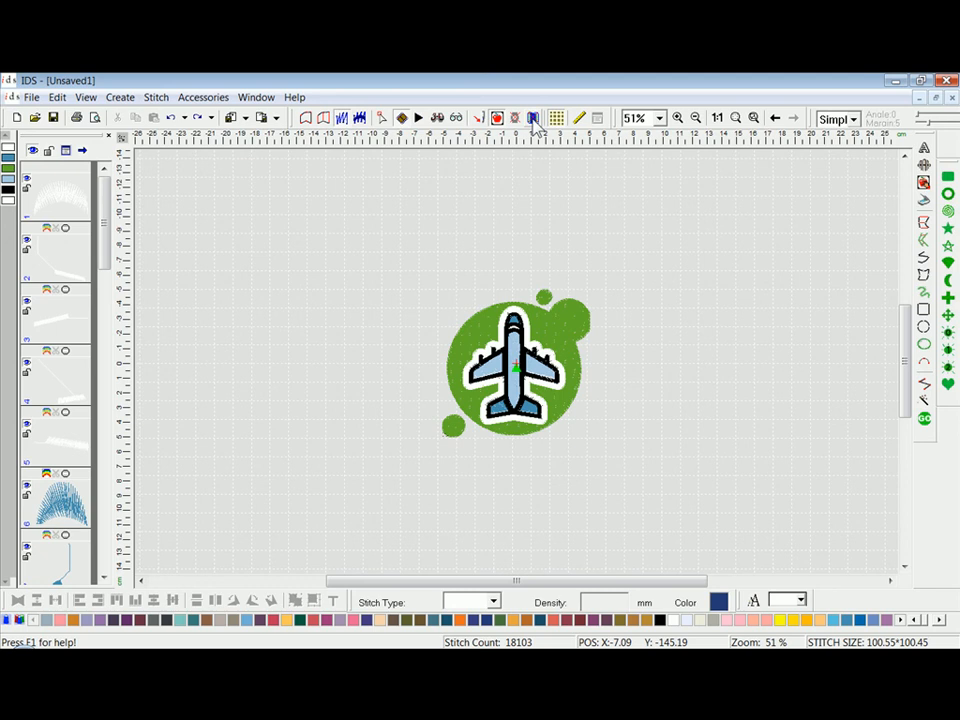
Hide the grid behind the airplane design at 100% zoom and show it again.
{"action": "left_click", "coordinate": [718, 118]}
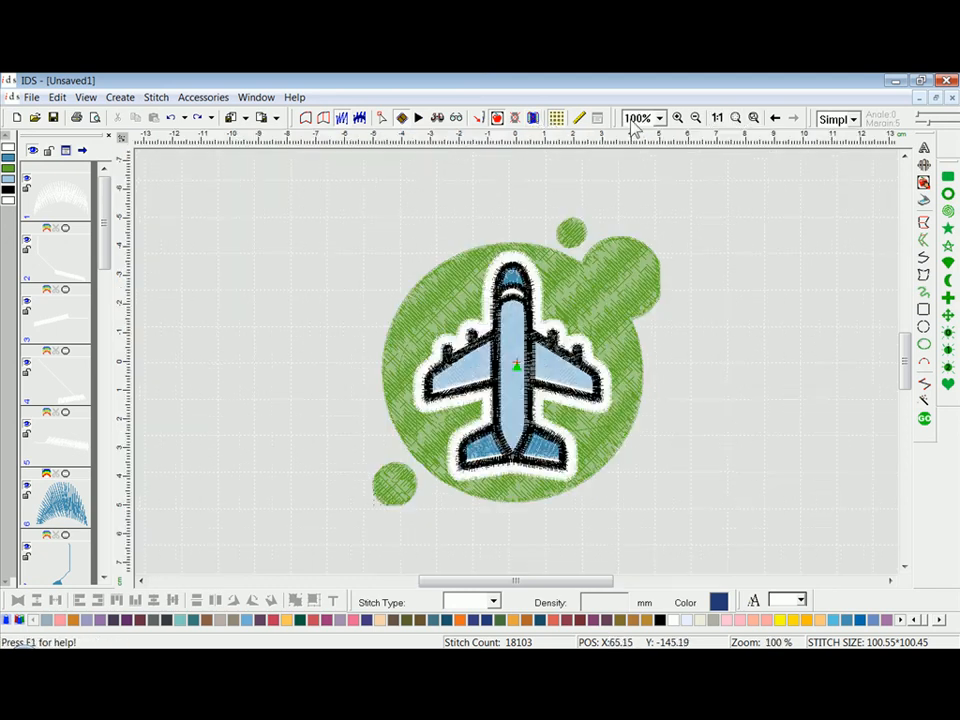
{"action": "left_click", "coordinate": [557, 119]}
{"action": "left_click", "coordinate": [557, 119]}
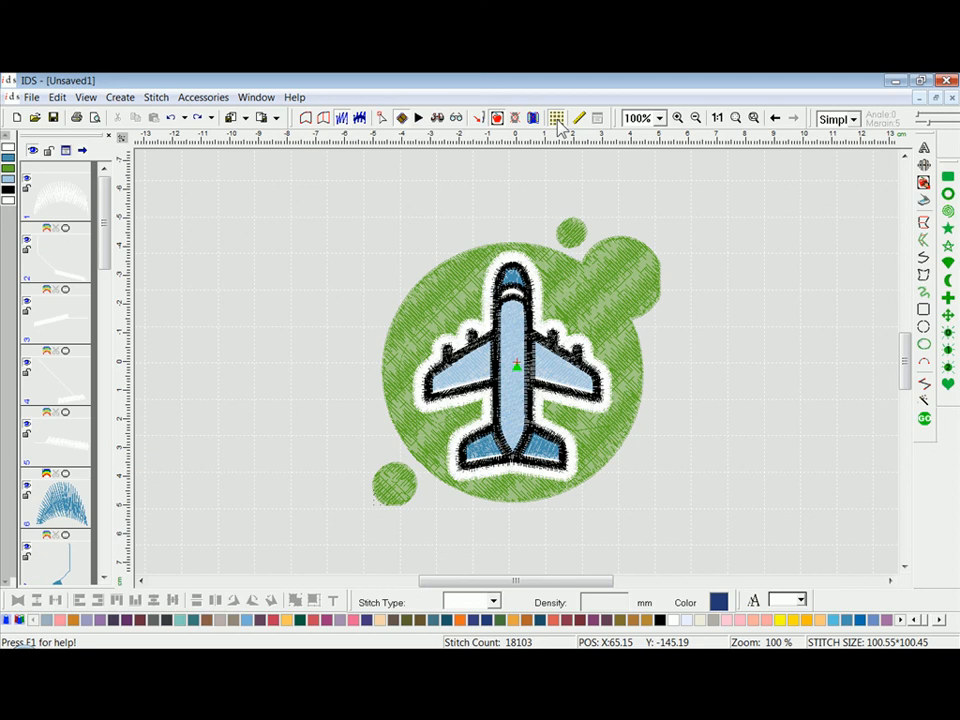